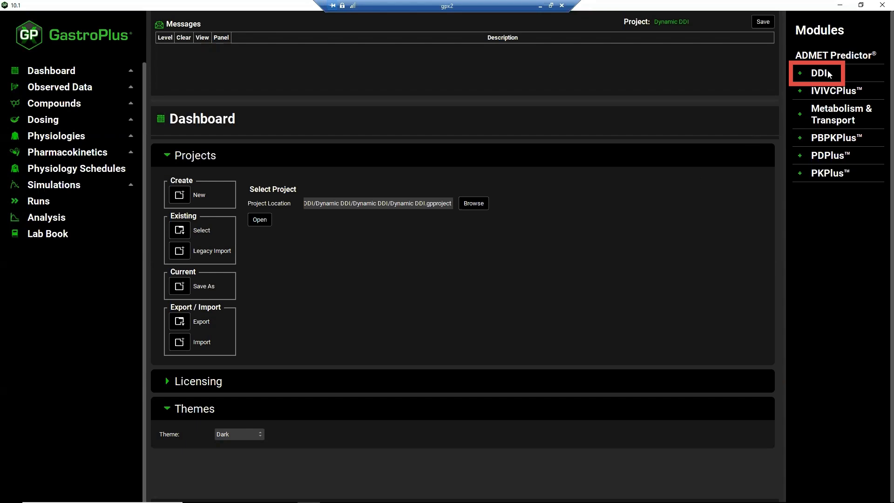
# Open the DDI module and expand its Configuration section
pyautogui.click(820, 73)
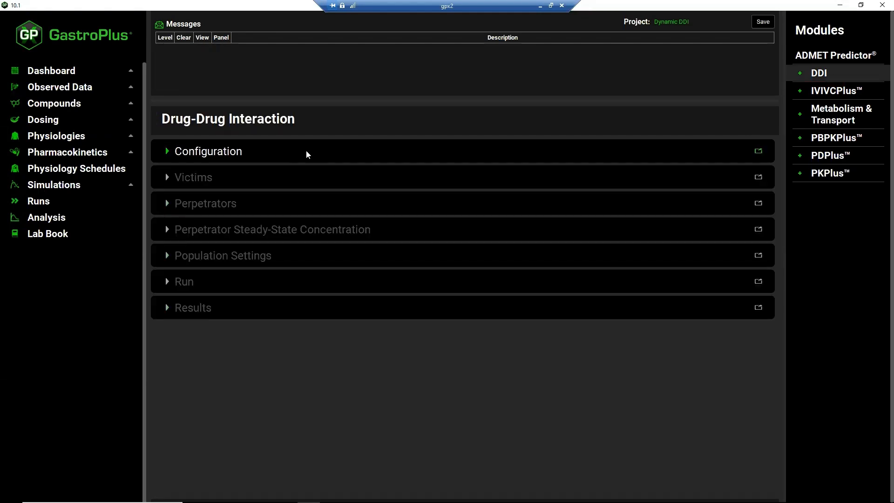
pyautogui.click(167, 151)
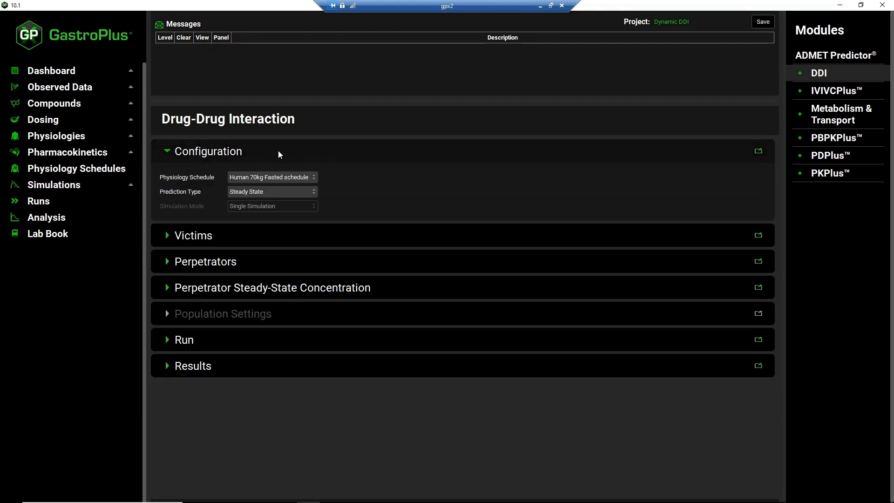
pyautogui.click(278, 153)
pyautogui.click(279, 152)
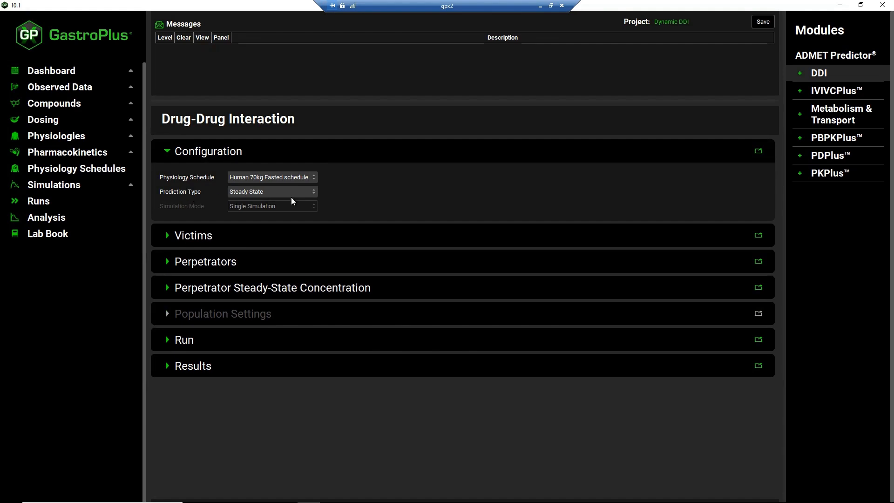
# Try the Dynamic prediction type with Population Simulation mode and return the prediction type to Steady State
pyautogui.click(312, 192)
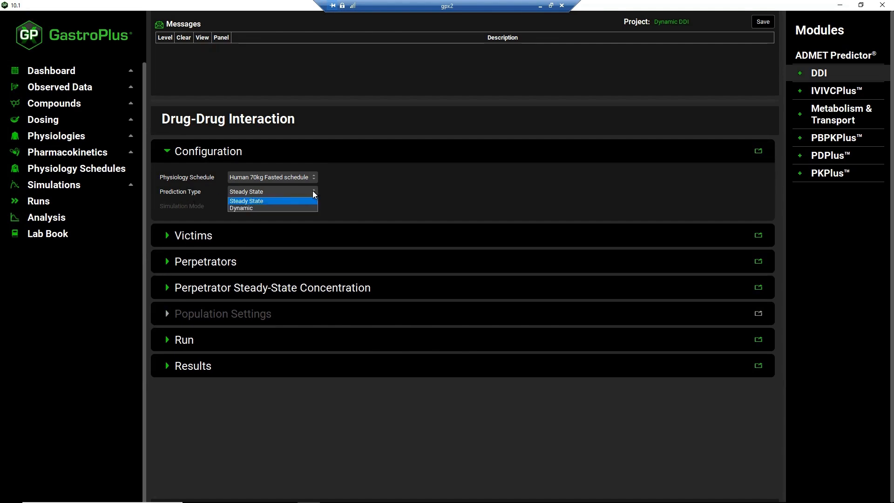
pyautogui.click(291, 209)
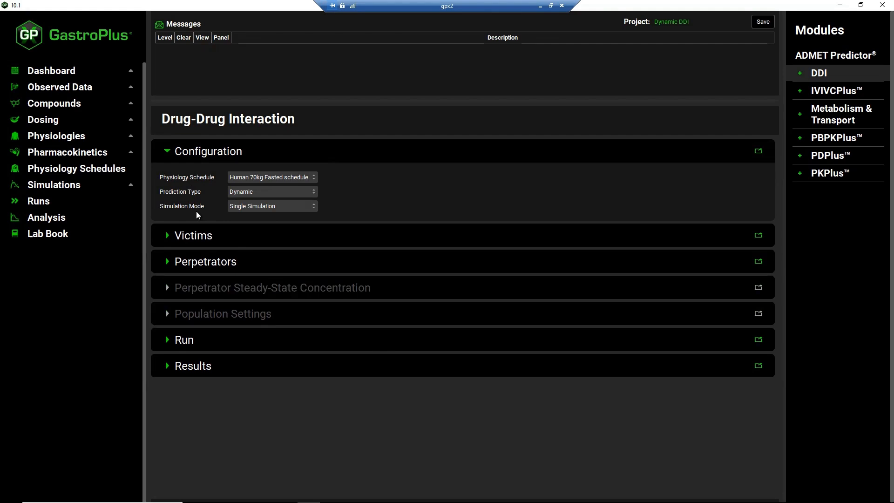
pyautogui.click(314, 207)
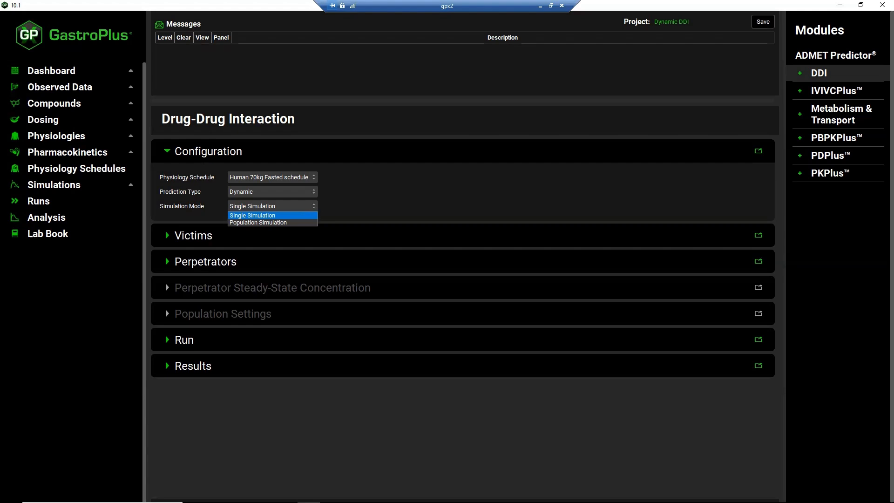
pyautogui.click(259, 223)
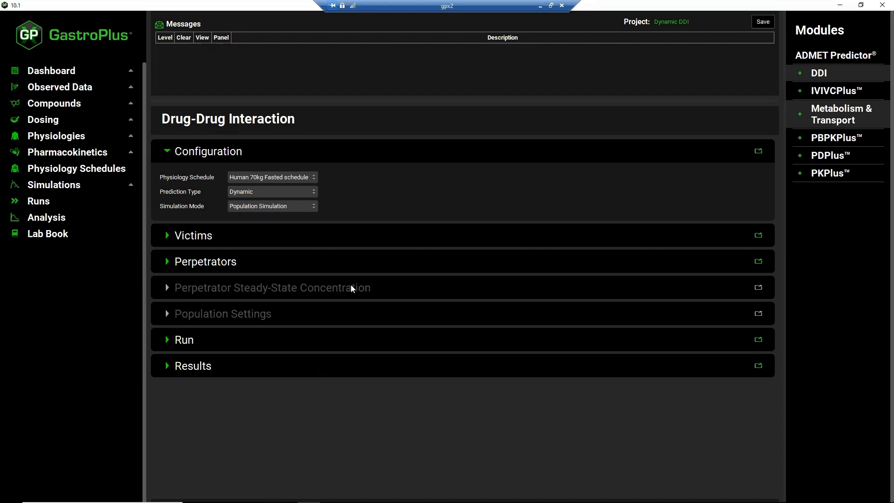
pyautogui.click(315, 192)
pyautogui.click(308, 201)
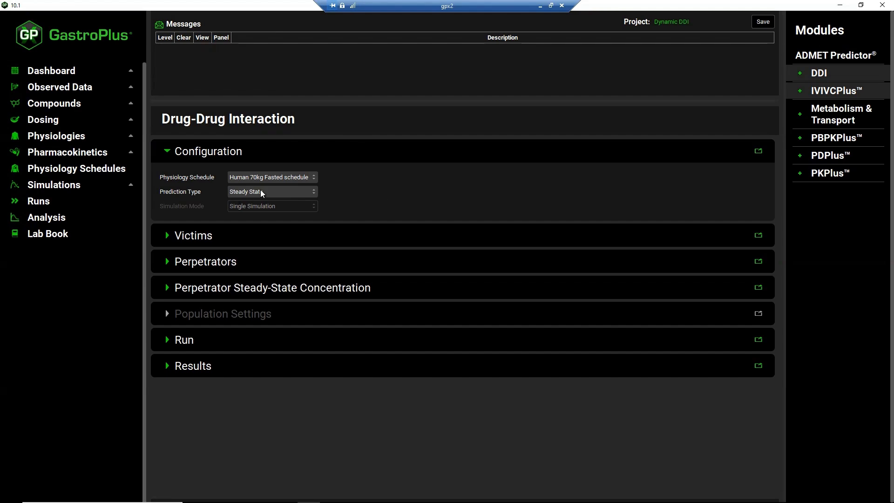
# Select Midazolam as the victim compound, keeping Midazolam-CompPK Simulation and Enzyme Kinetics as the fraction metabolized source
pyautogui.click(167, 236)
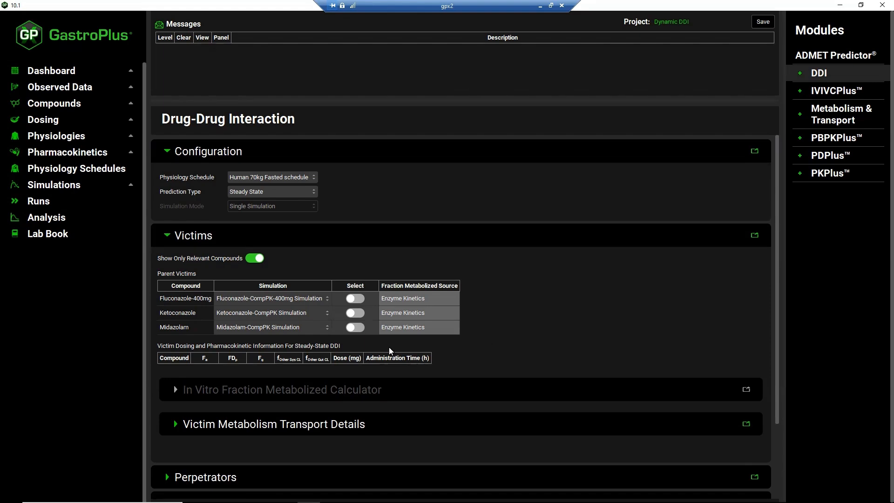
pyautogui.click(358, 327)
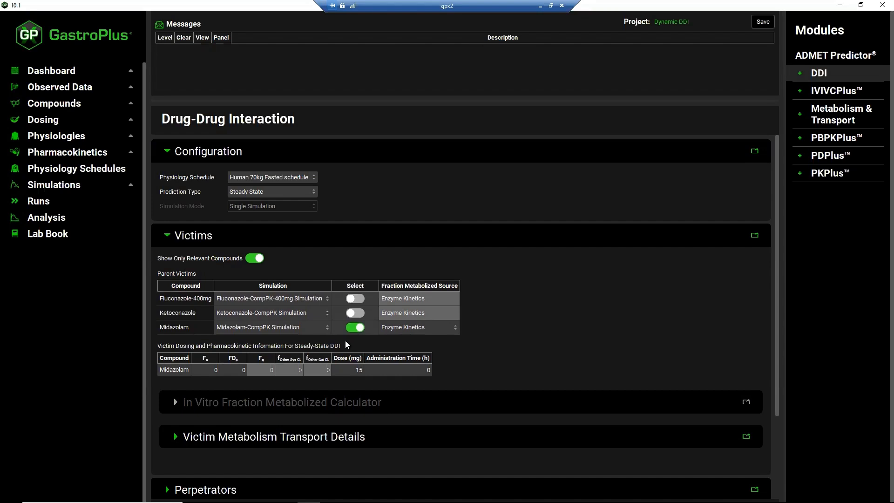
pyautogui.click(327, 326)
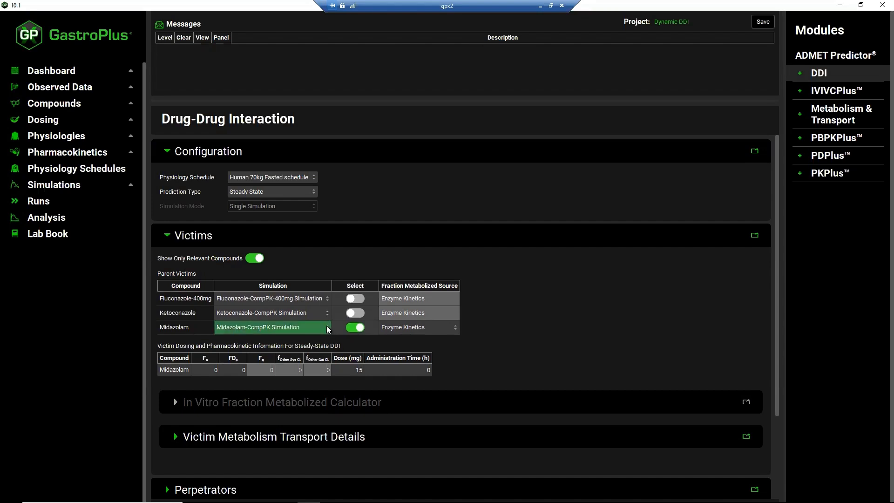
pyautogui.click(327, 329)
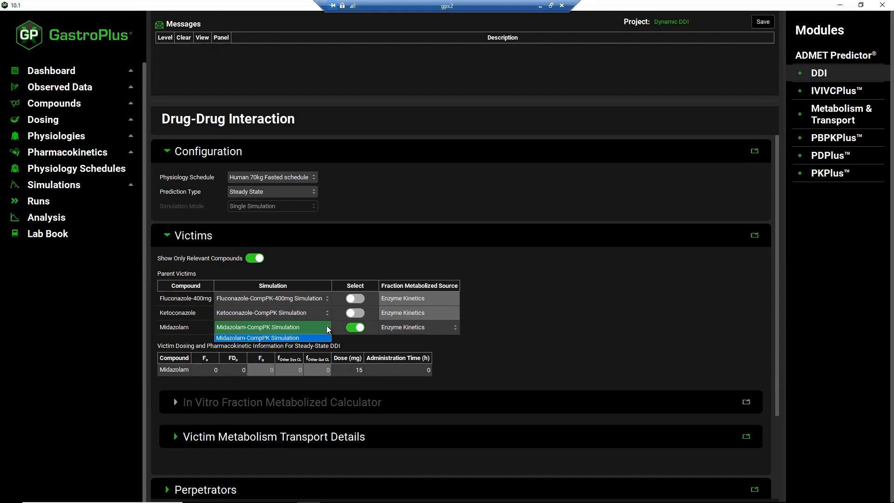
pyautogui.click(456, 327)
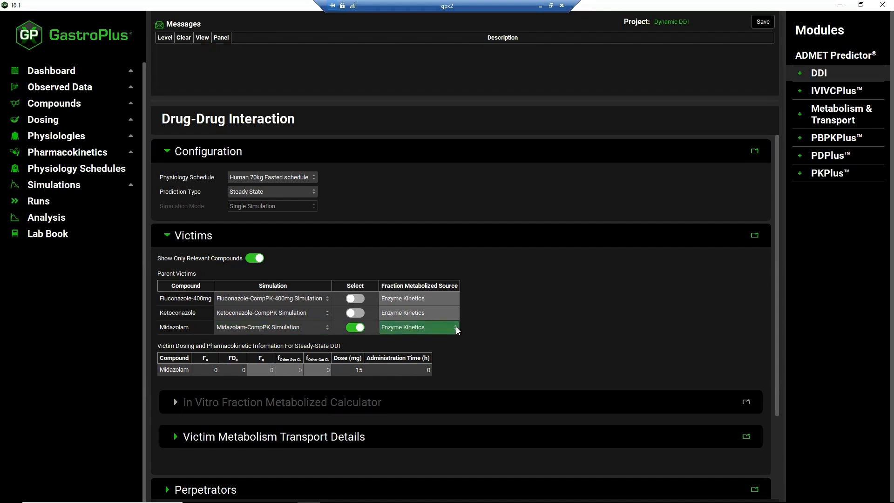
pyautogui.click(456, 327)
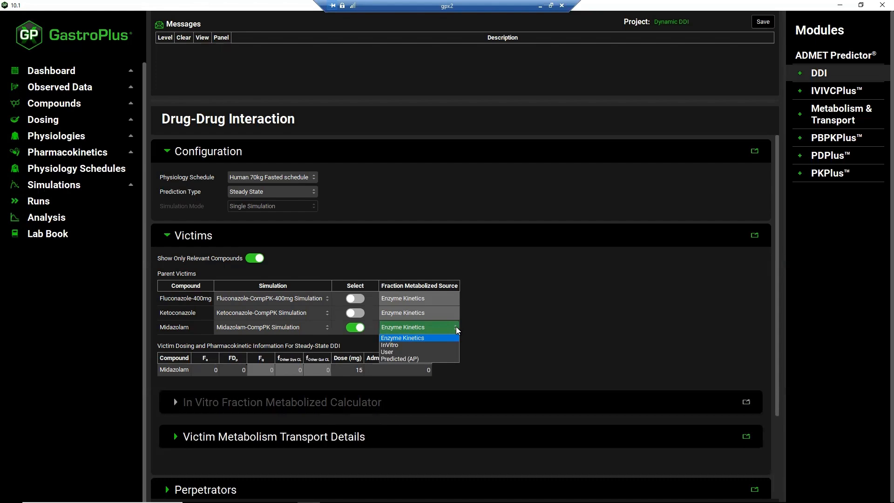
pyautogui.click(166, 238)
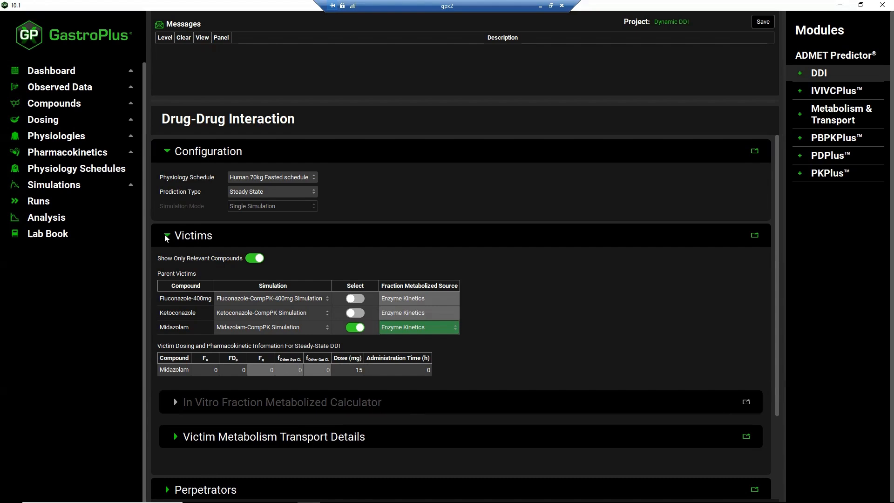
pyautogui.click(166, 237)
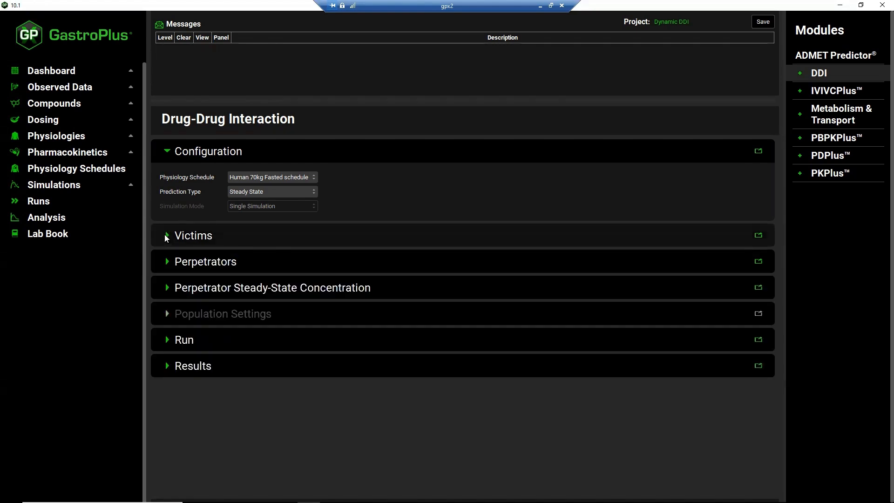
# Select Ketoconazole as the perpetrator compound and set its dosing interval to 24 h
pyautogui.click(166, 263)
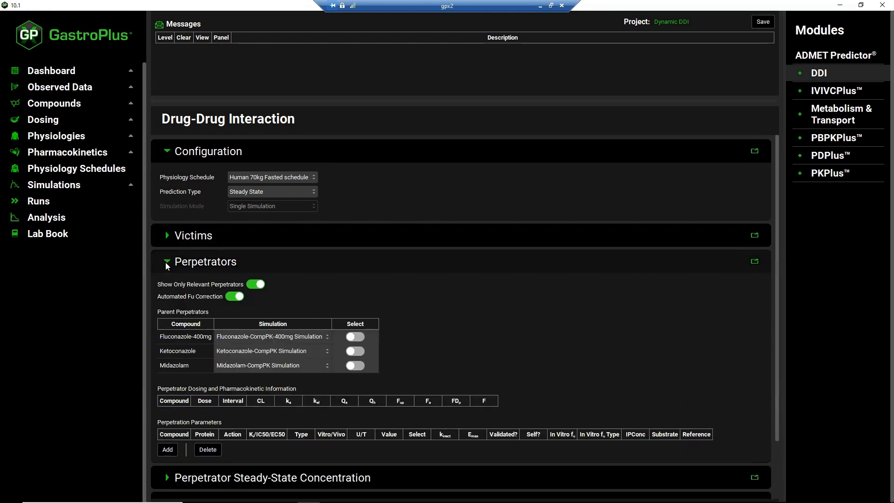
pyautogui.click(356, 350)
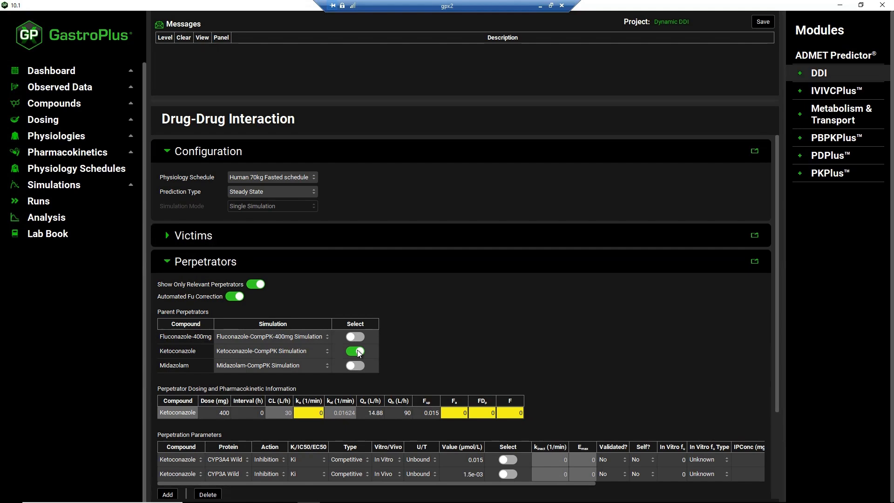
pyautogui.doubleClick(250, 412)
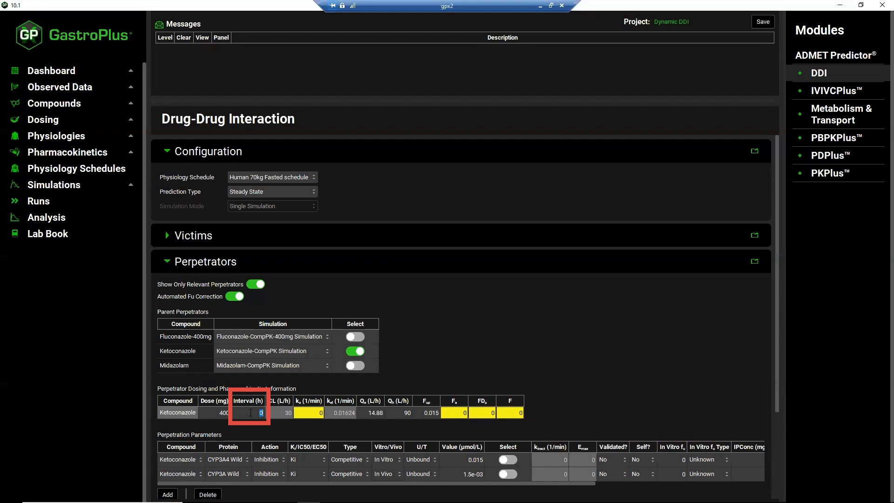
pyautogui.write('24')
pyautogui.press('Return')
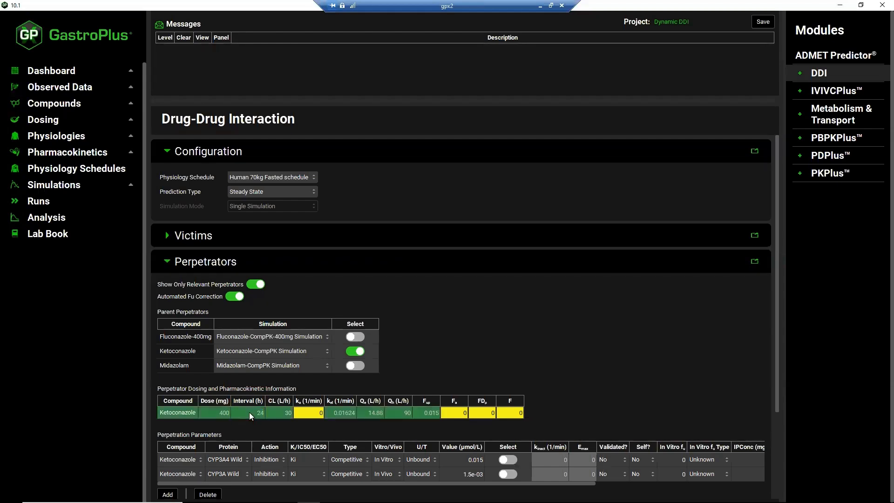
# Enable Ketoconazole's in vitro CYP3A4 Wild inhibition parameter and choose Simulated Liver Unbound as the perpetrator steady-state concentration
pyautogui.scroll(-4, 422, 340)
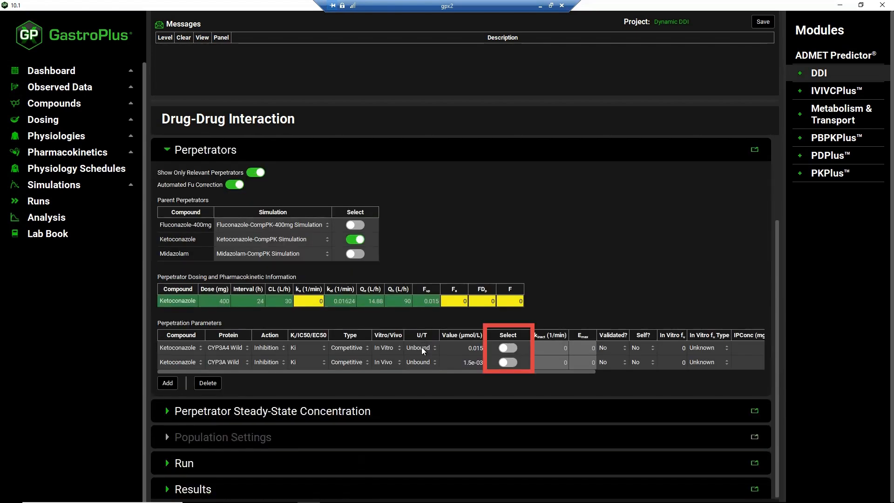
pyautogui.click(512, 347)
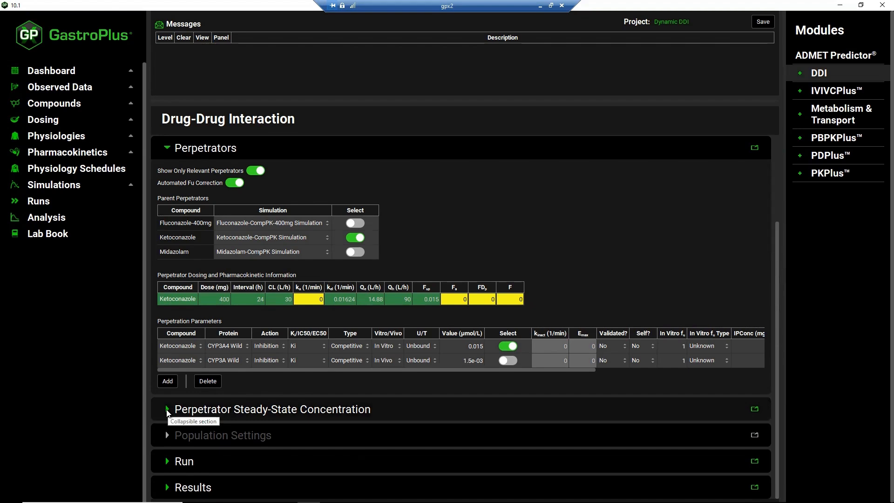
pyautogui.click(167, 409)
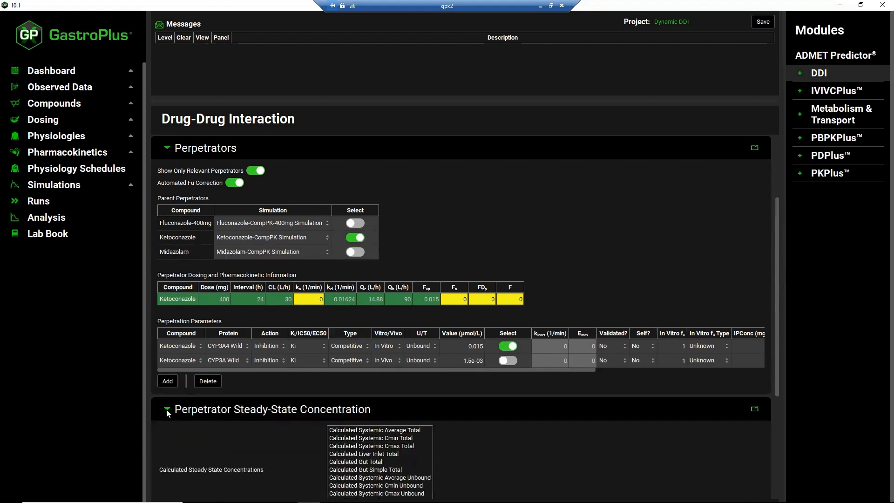
pyautogui.scroll(-2, 573, 451)
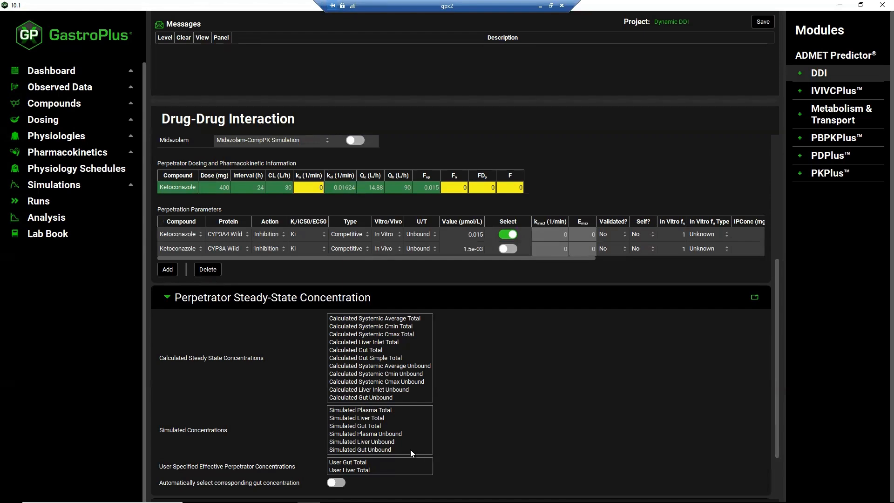
pyautogui.click(392, 442)
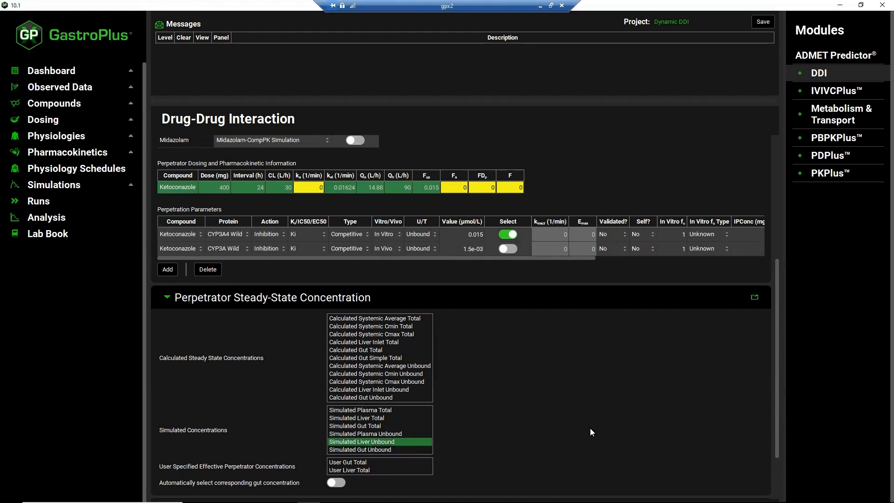
# Run the steady-state prediction and show its results
pyautogui.scroll(-2, 551, 409)
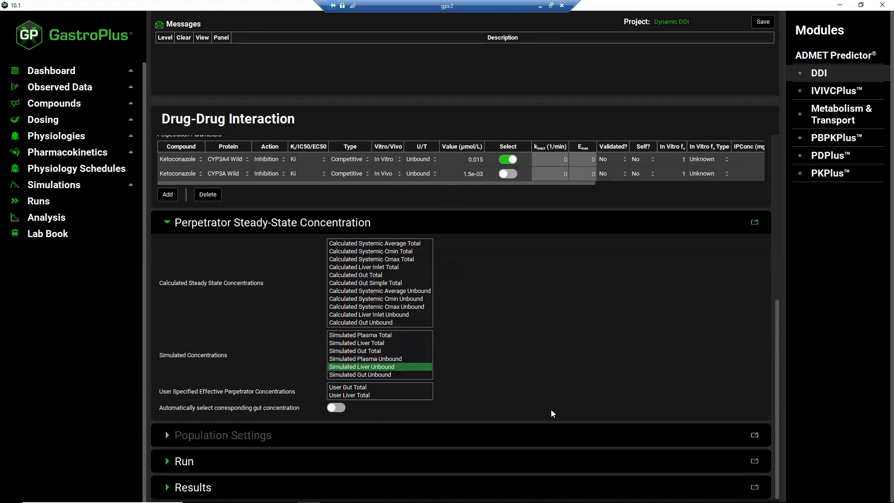
pyautogui.click(167, 462)
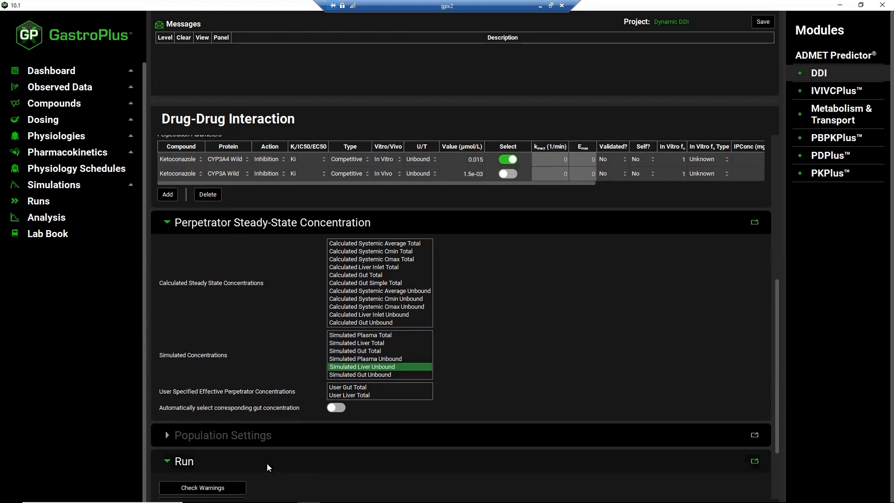
pyautogui.scroll(-3, 268, 466)
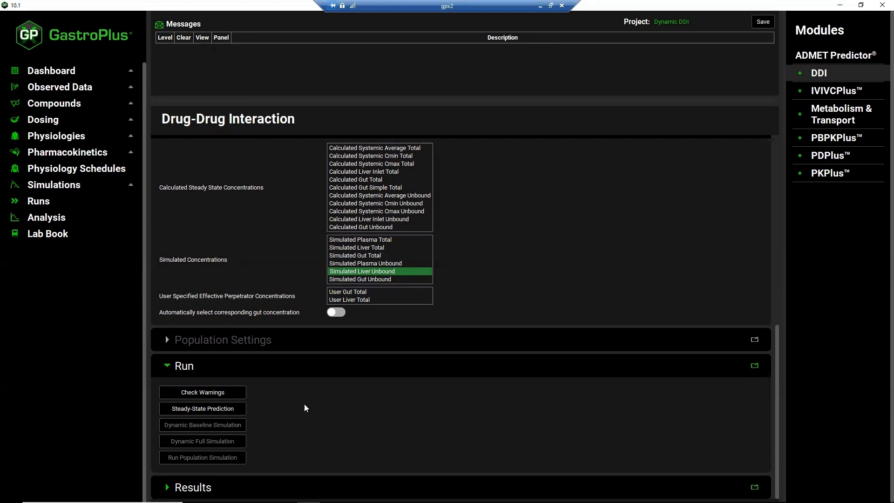
pyautogui.click(228, 410)
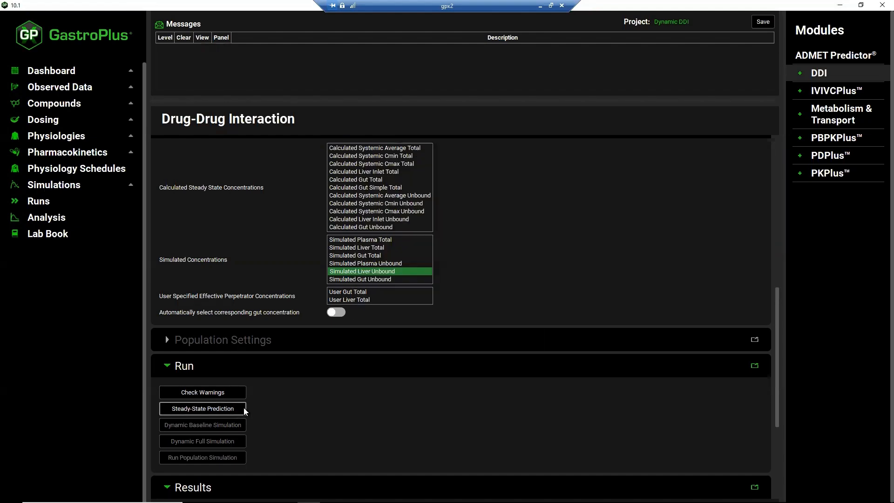
pyautogui.scroll(-3, 323, 415)
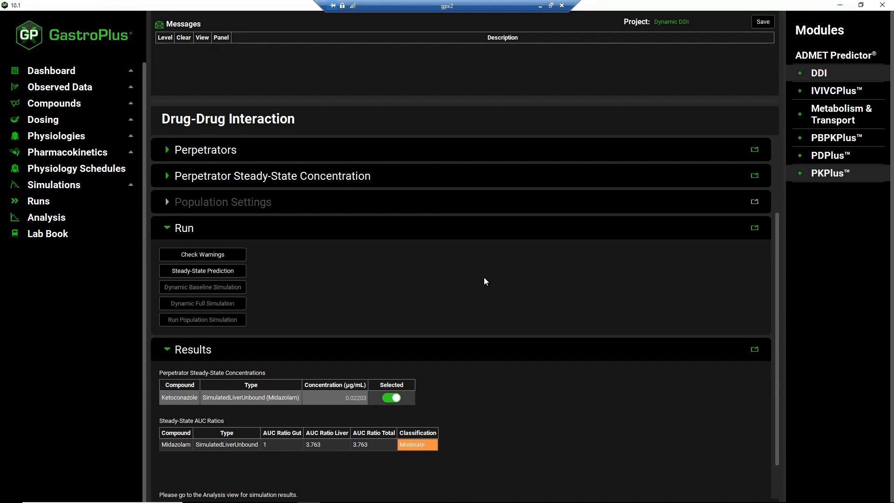
# Switch the prediction type to Dynamic and add Ketoconazole to Midazolam as a selected victim compound
pyautogui.scroll(2, 483, 279)
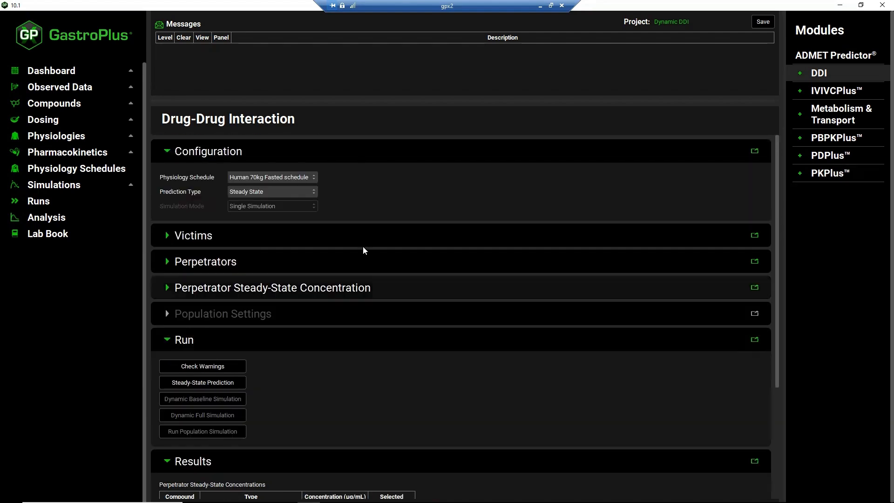
pyautogui.click(315, 192)
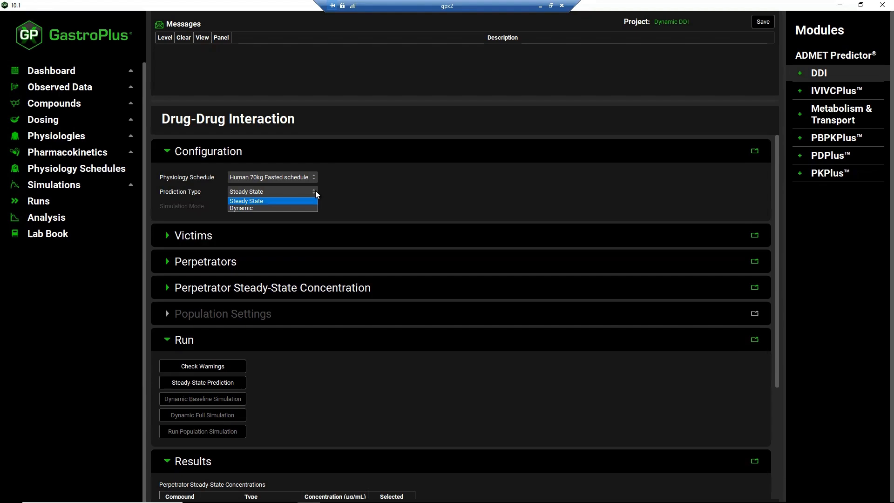
pyautogui.click(298, 208)
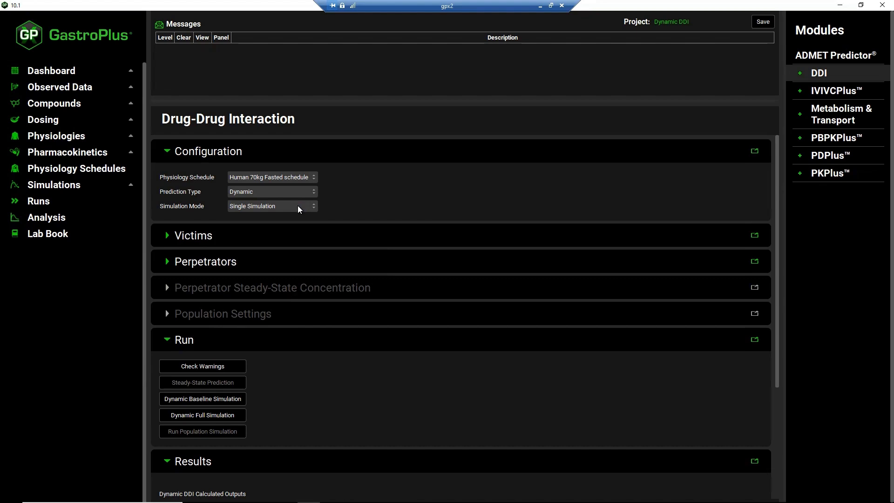
pyautogui.click(167, 236)
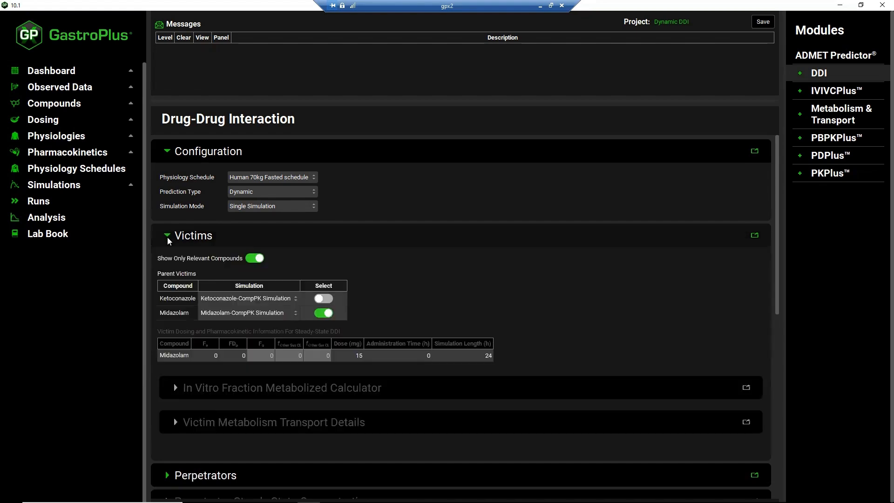
pyautogui.click(327, 299)
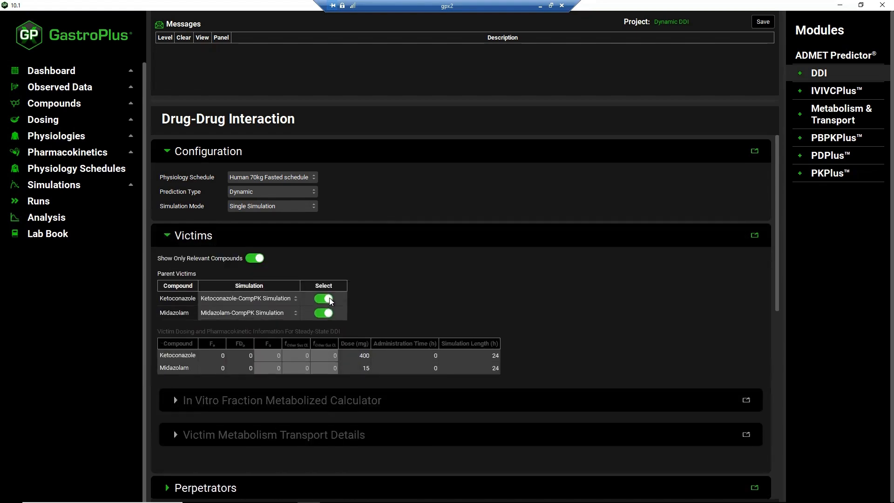
# Add Fluconazole-400mg to Ketoconazole as a selected perpetrator compound
pyautogui.click(167, 238)
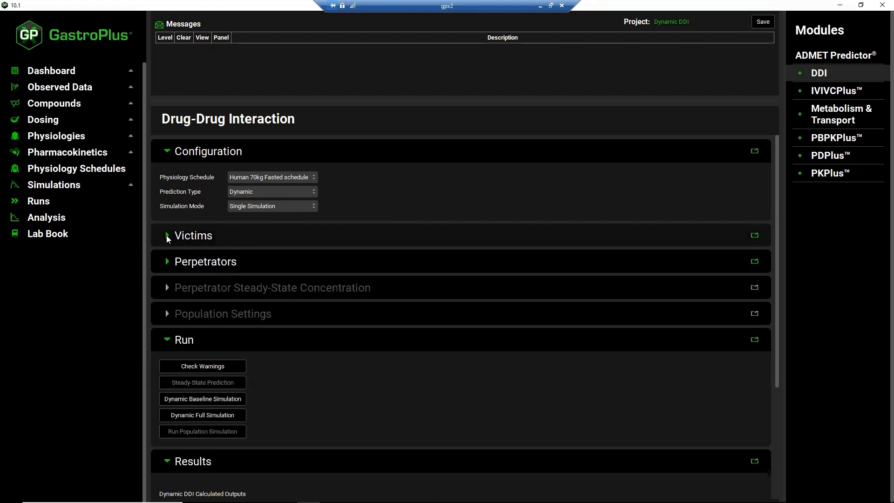
pyautogui.click(167, 262)
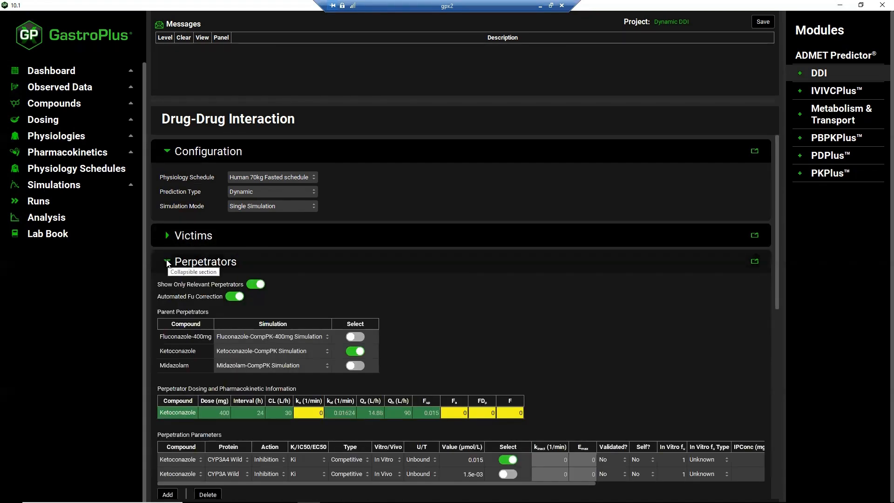
pyautogui.click(362, 337)
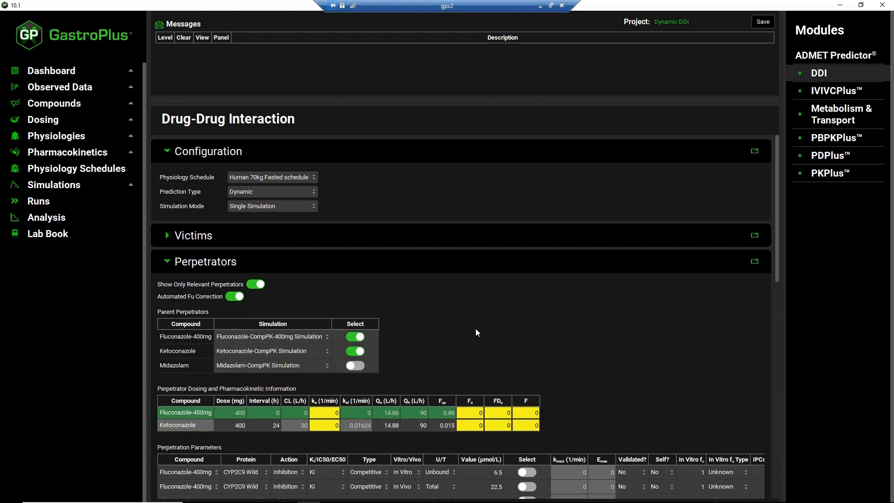
# Check the dynamic DDI setup for warnings and clear the resulting message
pyautogui.scroll(-5, 476, 328)
pyautogui.scroll(-2, 475, 328)
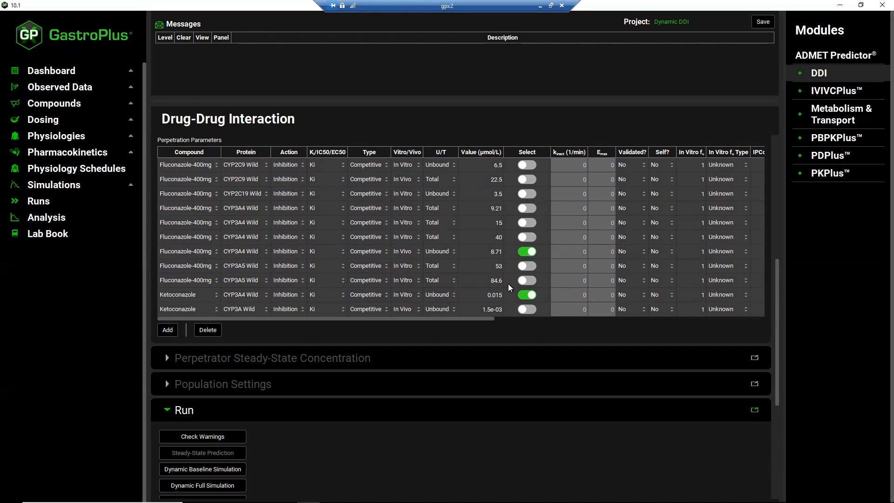
pyautogui.click(228, 440)
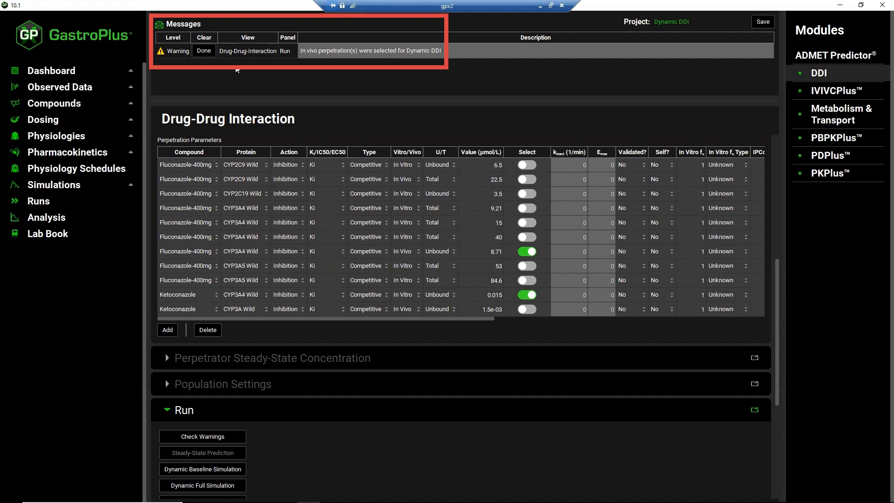
pyautogui.click(204, 51)
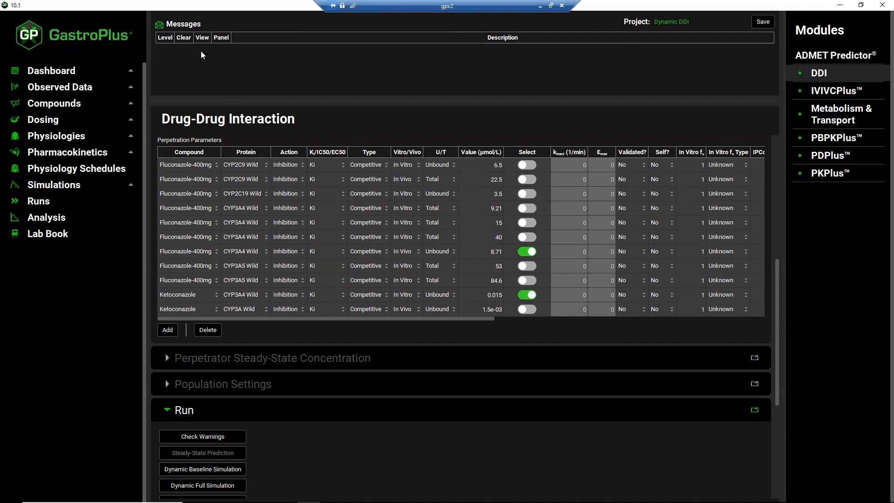
# Run the dynamic baseline simulation and display its CpTime plot in the Analysis view
pyautogui.click(217, 469)
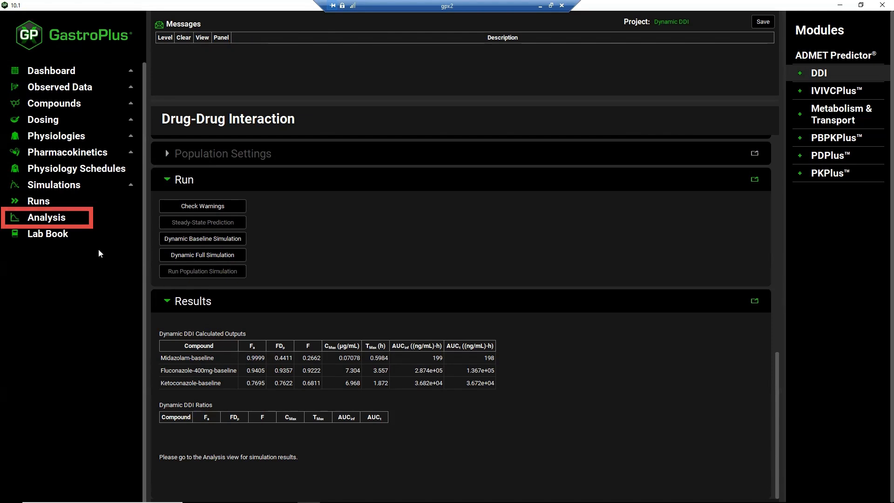
pyautogui.click(55, 220)
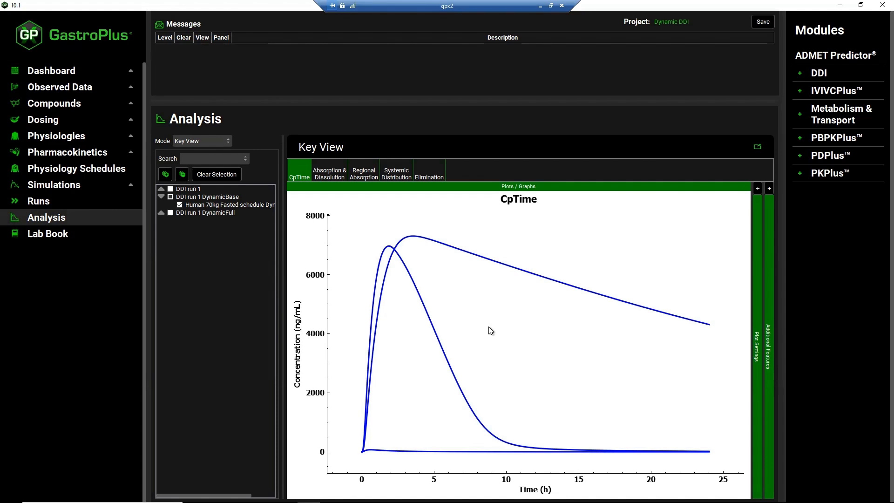
# Return to the DDI module, run the dynamic full simulation and show its calculated outputs and DDI ratios
pyautogui.click(804, 74)
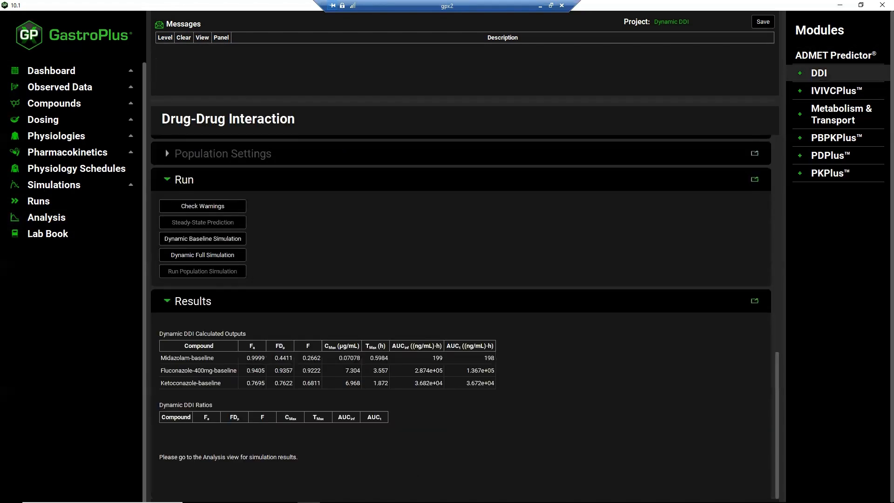
pyautogui.click(214, 259)
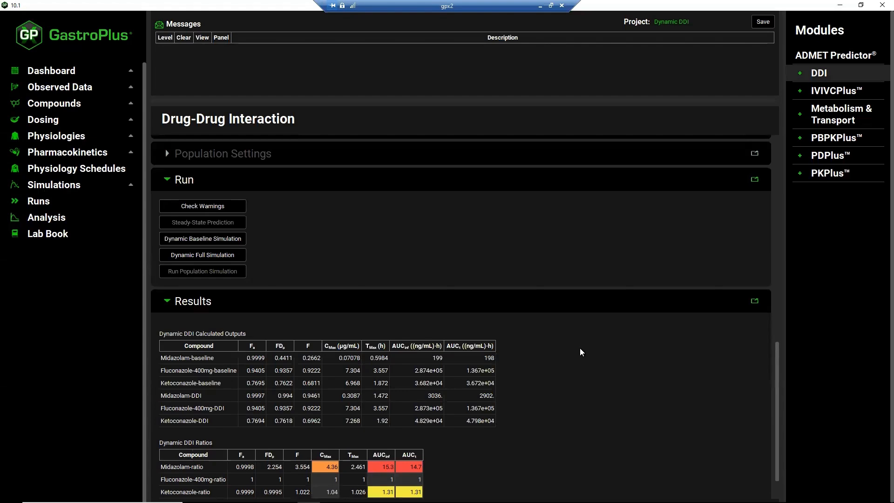
pyautogui.scroll(-1, 580, 348)
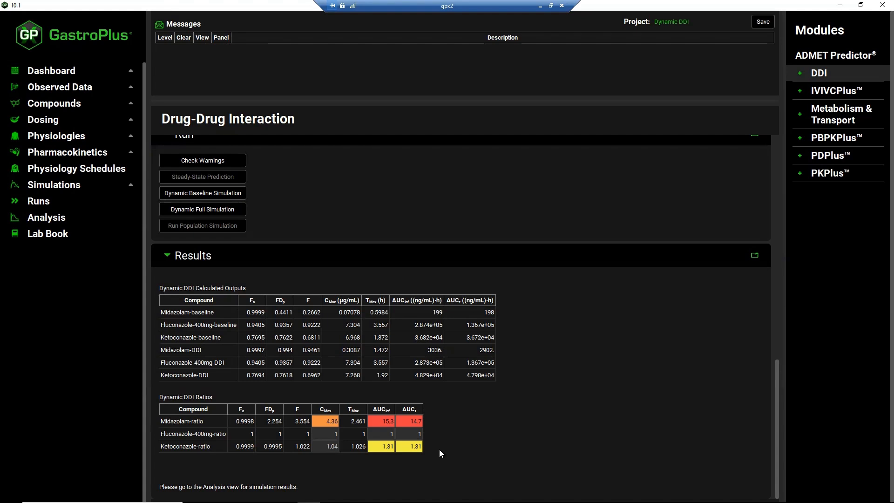
# Overlay the DynamicBase and DynamicFull runs in the CpTime plot and open the plot's save and copy options
pyautogui.click(71, 220)
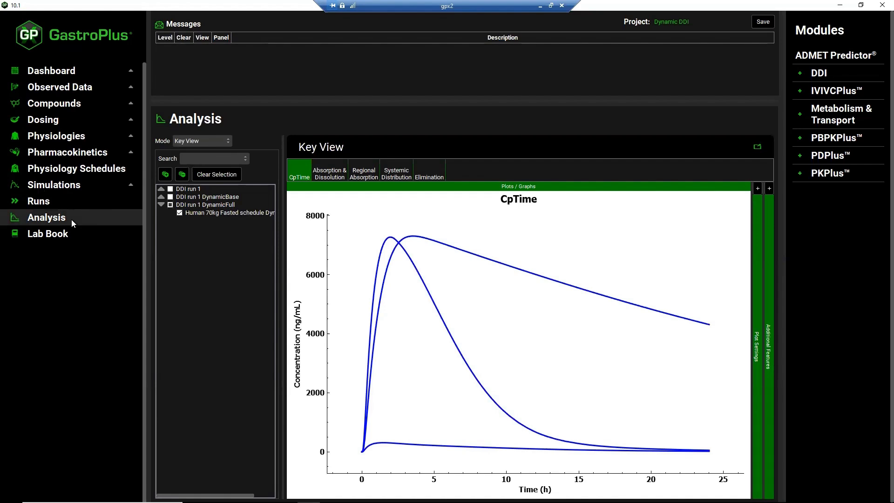
pyautogui.click(161, 197)
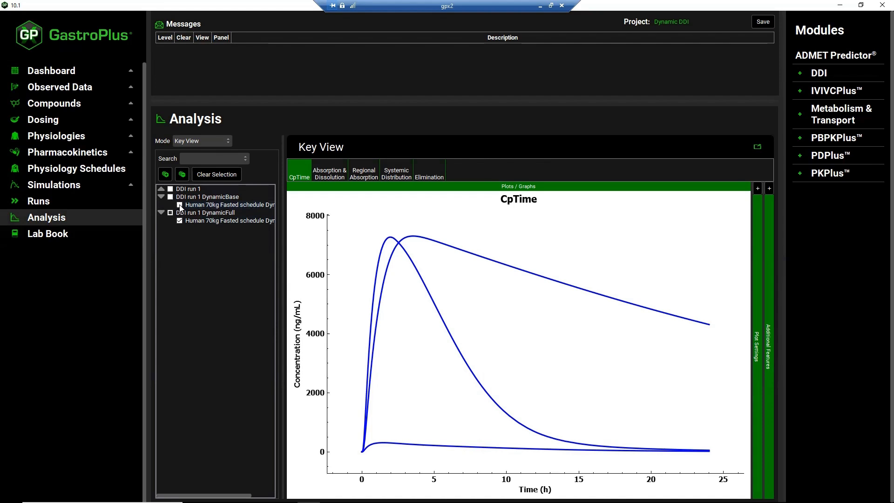
pyautogui.click(180, 205)
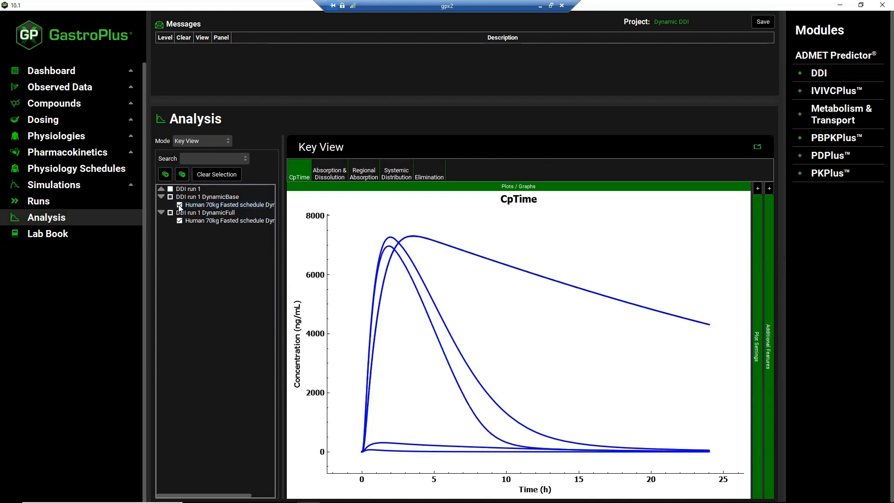
pyautogui.rightClick(570, 237)
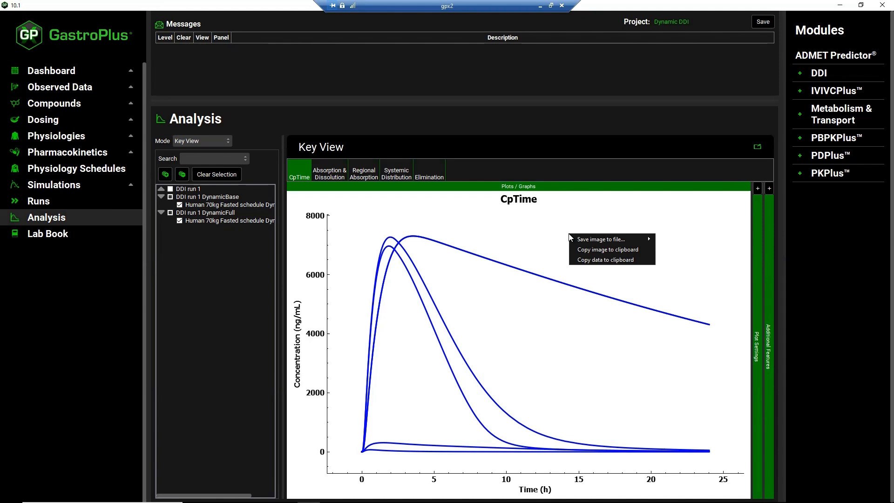
pyautogui.rightClick(585, 225)
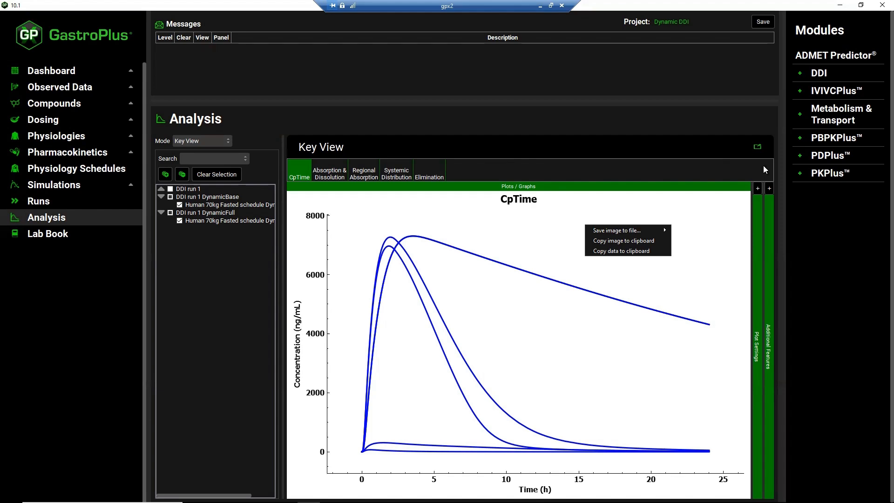
# Return to the DDI module and set the simulation mode to Population Simulation
pyautogui.click(821, 76)
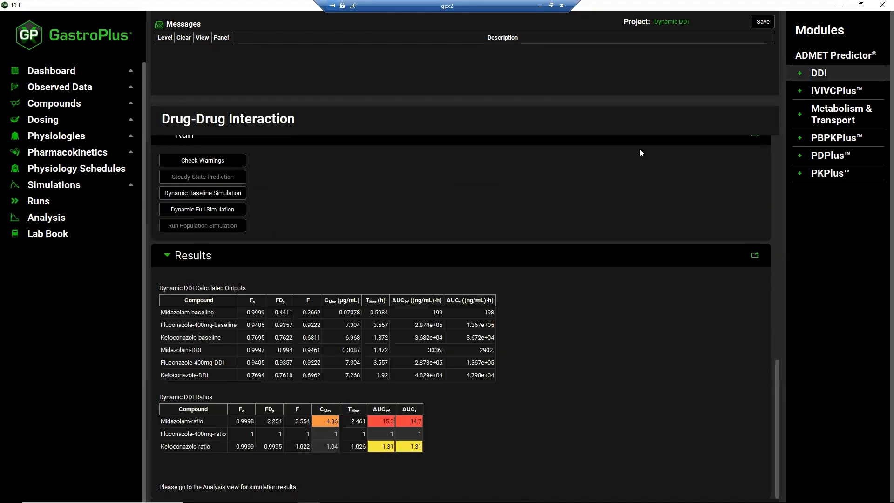
pyautogui.scroll(15, 563, 190)
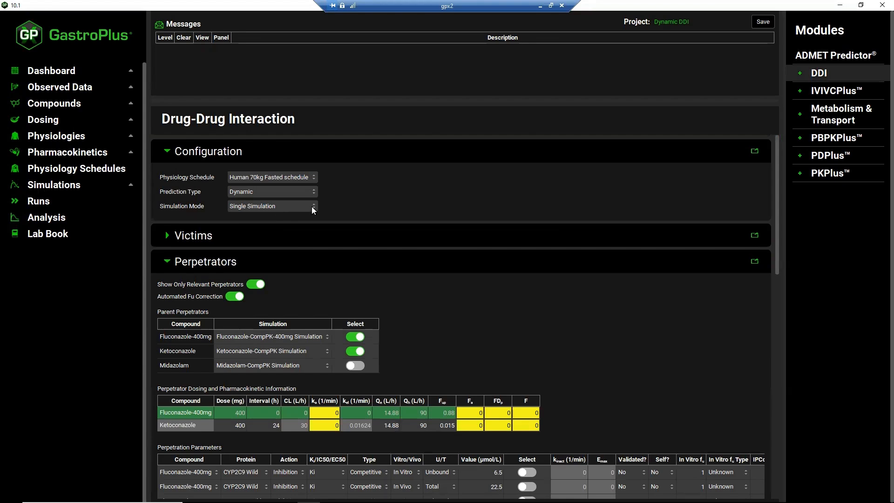
pyautogui.click(314, 206)
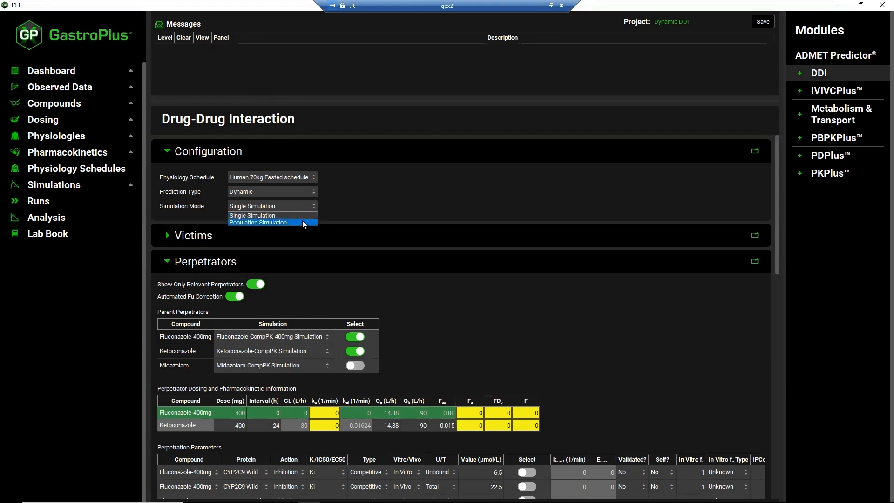
pyautogui.click(303, 220)
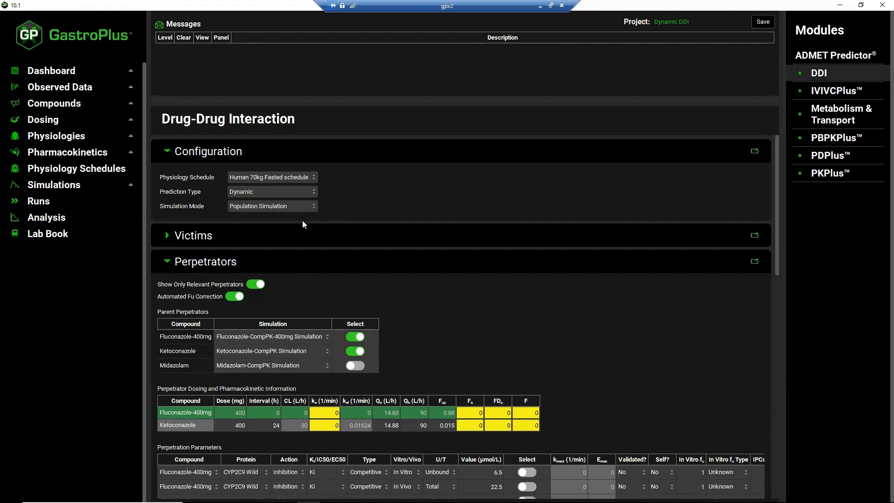
# Set the population size to 12 in the Population Settings
pyautogui.scroll(-15, 345, 292)
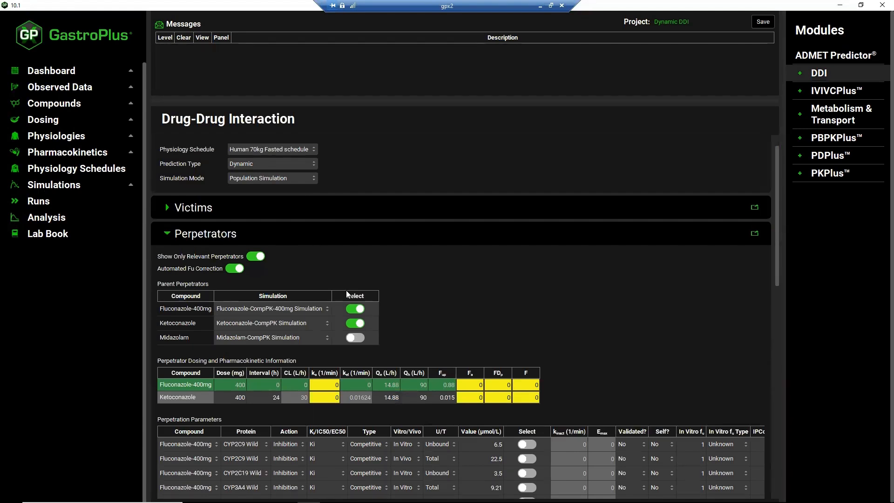
pyautogui.scroll(-1, 346, 293)
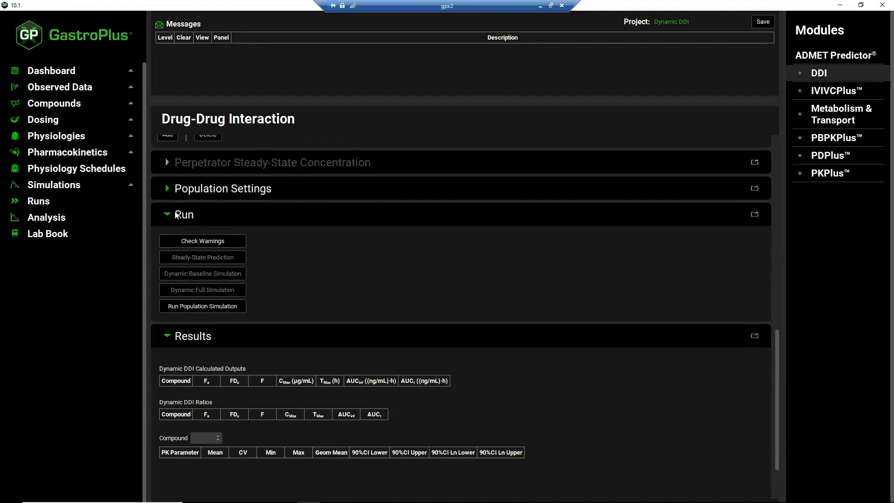
pyautogui.click(167, 189)
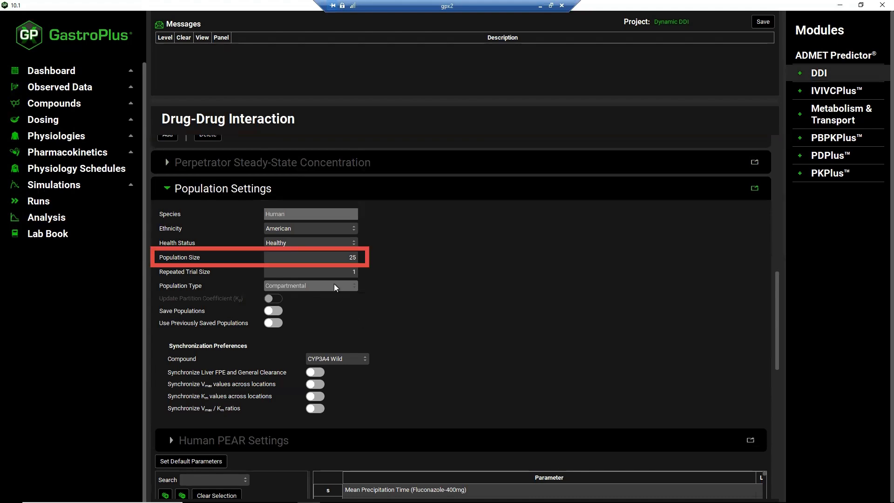
pyautogui.doubleClick(346, 258)
pyautogui.write('12')
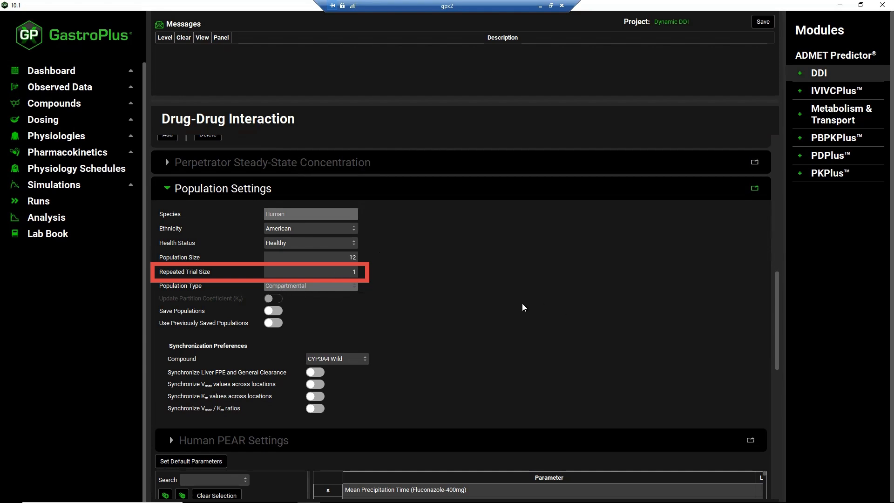
# Review the remaining population settings and variable parameters, and run the population simulation
pyautogui.scroll(-3, 521, 305)
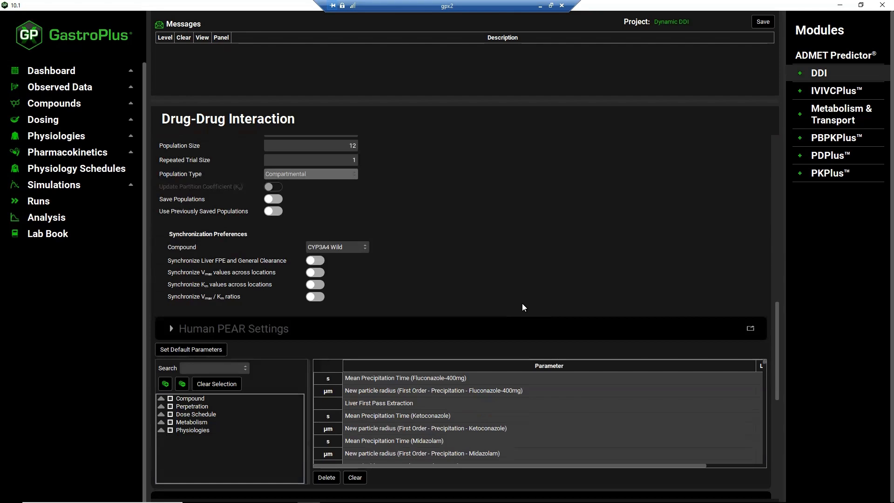
pyautogui.scroll(-2, 522, 304)
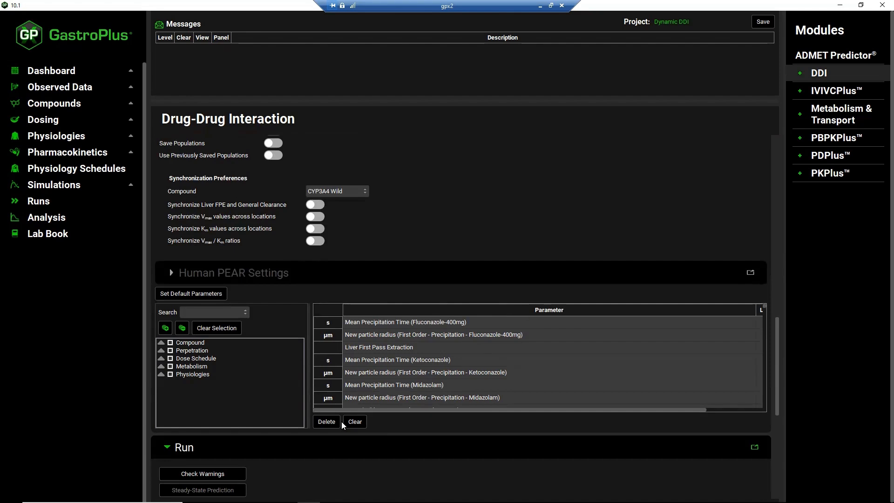
pyautogui.scroll(-3, 306, 463)
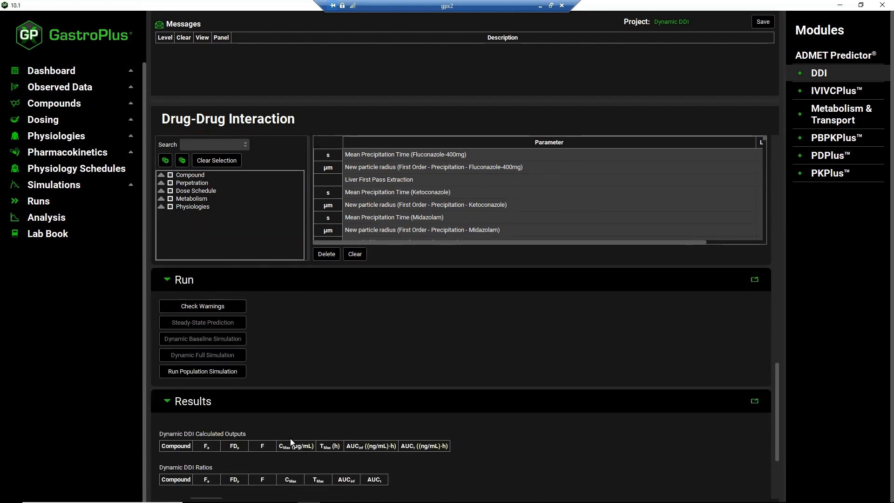
pyautogui.click(229, 371)
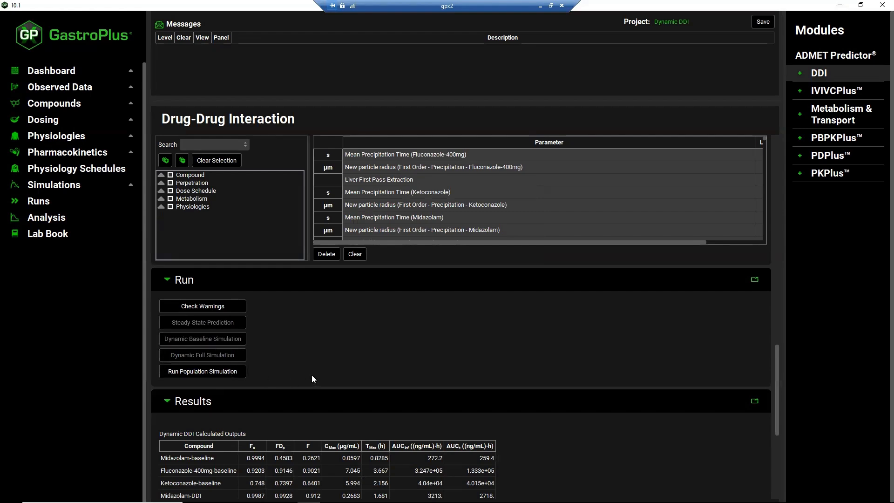
# Show the population PK statistics for Midazolam and examine its parameters down to the AUC(0-t) ratio
pyautogui.scroll(-3, 312, 375)
pyautogui.scroll(-2, 312, 375)
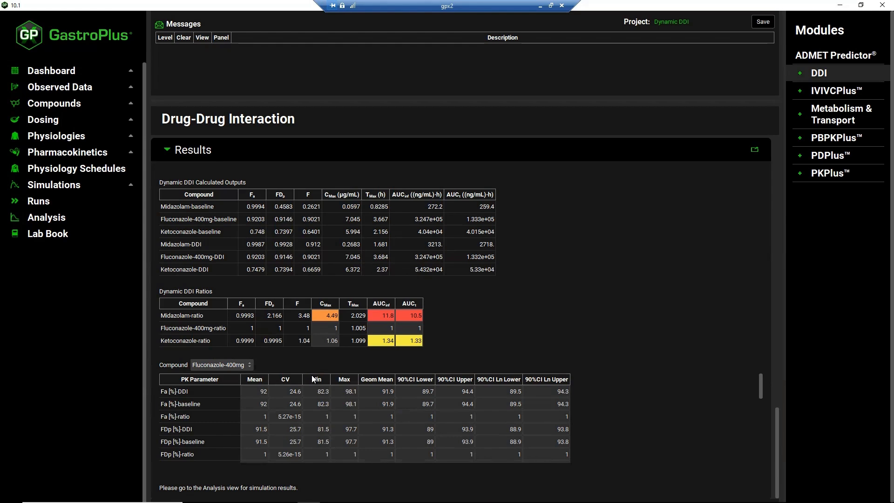
pyautogui.click(250, 366)
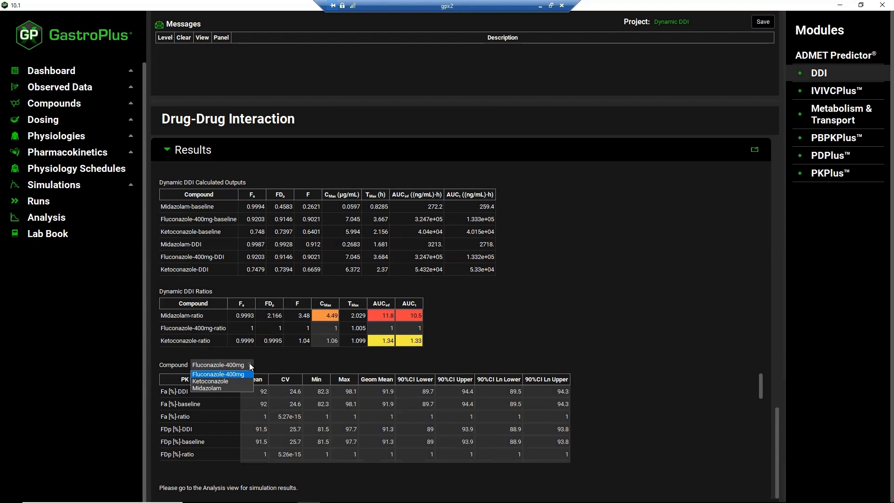
pyautogui.click(230, 387)
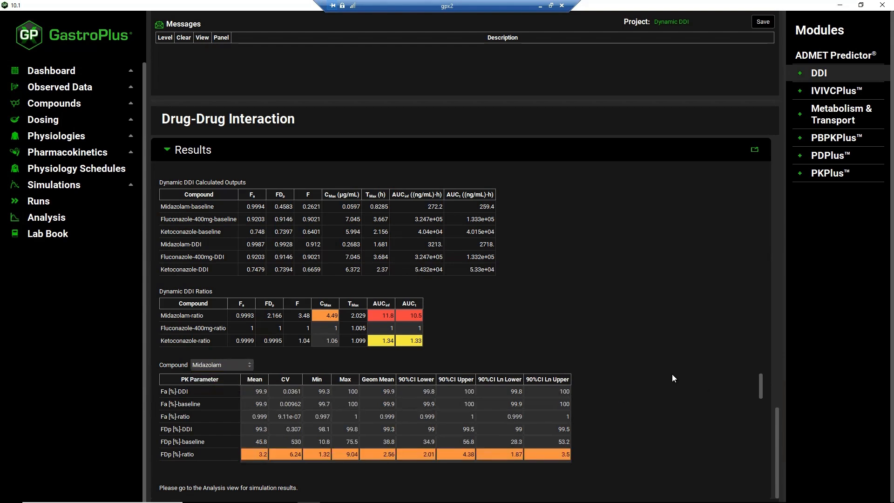
pyautogui.scroll(-2, 672, 374)
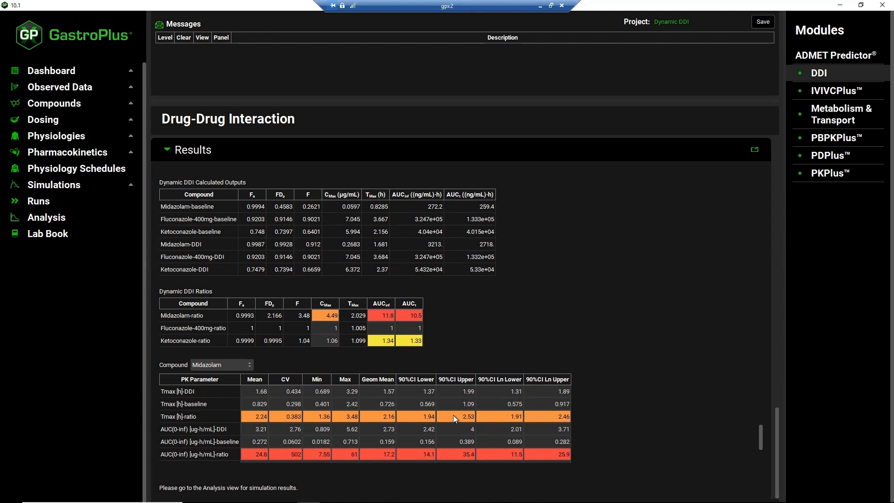
pyautogui.scroll(-1, 455, 417)
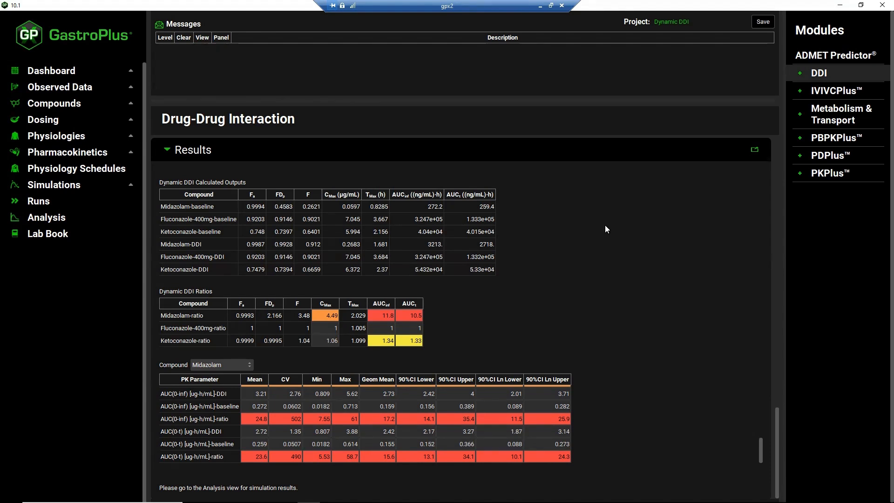
# Plot the Midazolam population profiles in the Analysis view for Trial 1 of both DDI run 1 DynamicBase and DDI run 1 DynamicFull
pyautogui.click(71, 219)
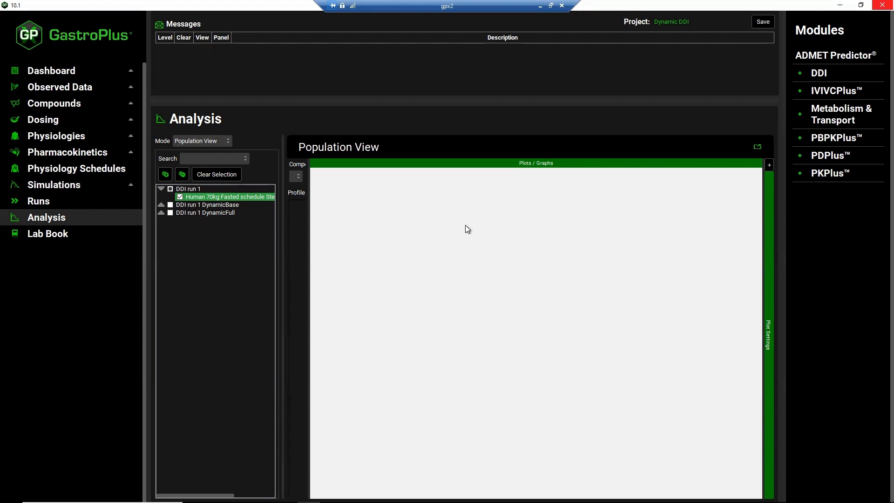
pyautogui.click(161, 204)
pyautogui.click(160, 222)
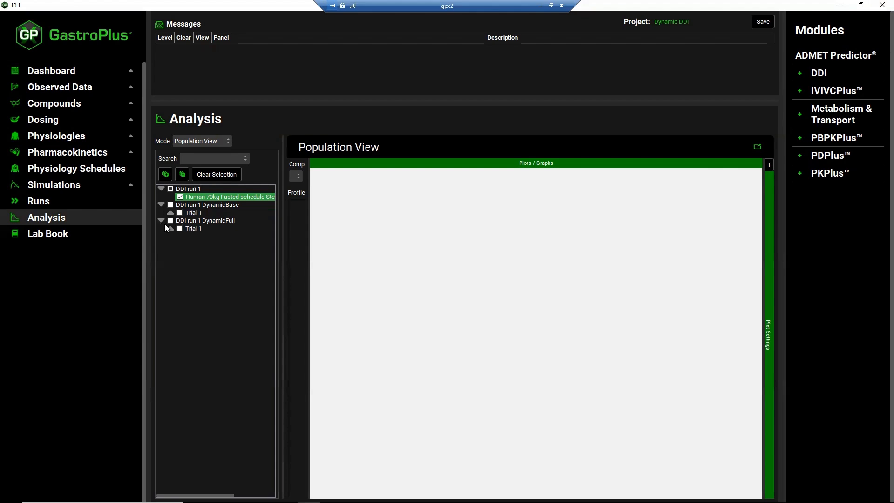
pyautogui.click(180, 213)
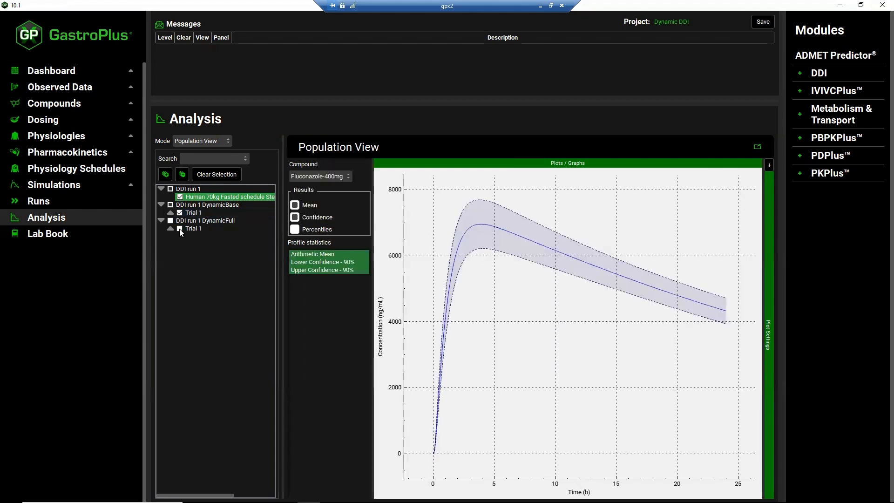
pyautogui.click(179, 229)
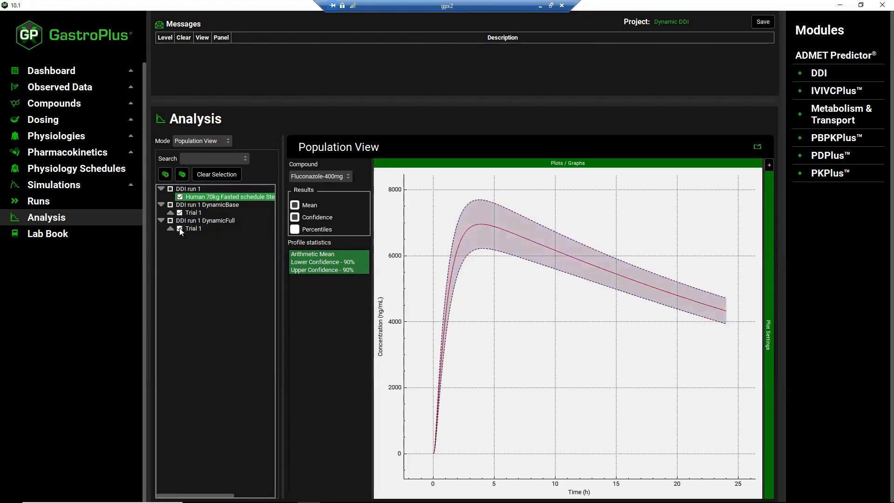
pyautogui.click(349, 176)
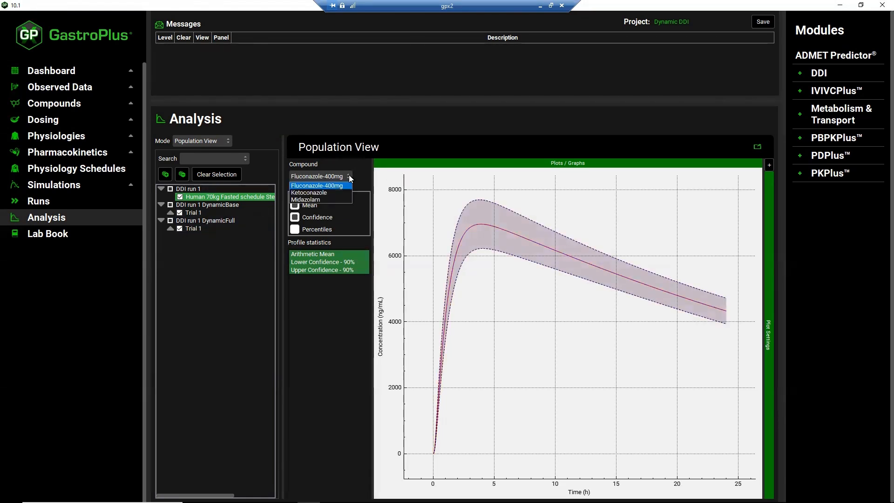
pyautogui.click(326, 200)
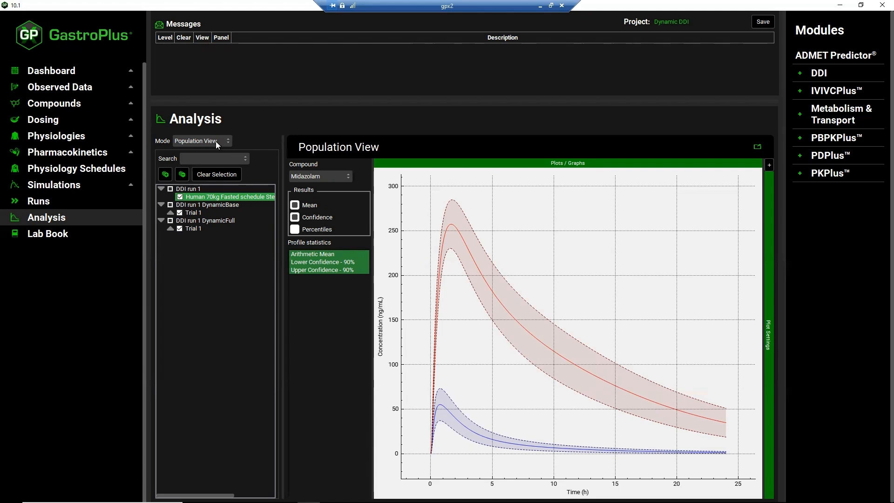
# Show the Summary View filtered to Midazolam with observed data turned off, and expand its Statistics
pyautogui.click(227, 140)
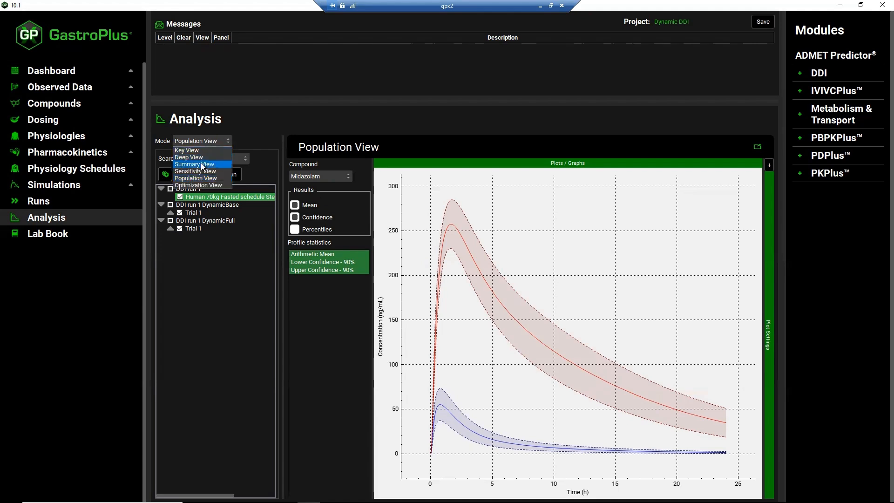
pyautogui.click(202, 164)
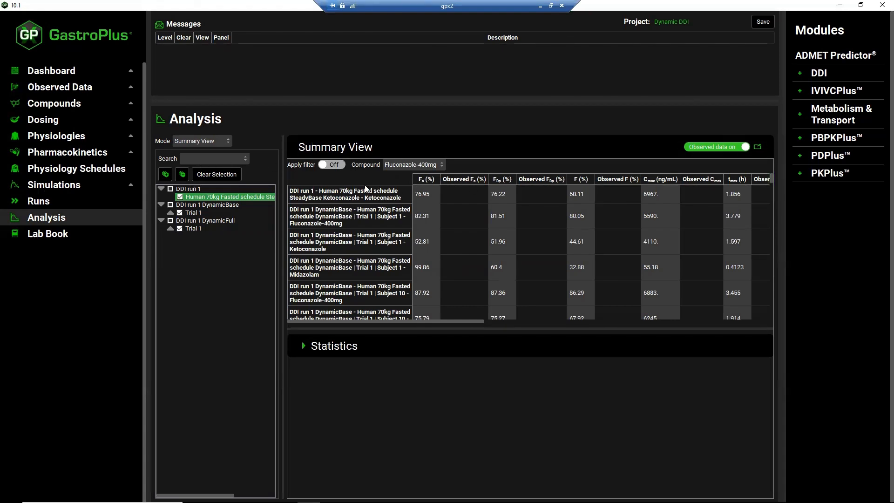
pyautogui.click(340, 165)
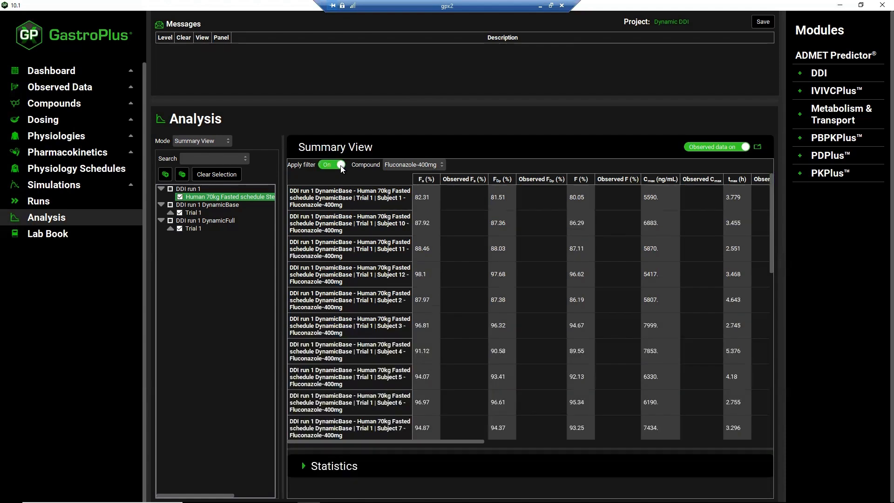
pyautogui.click(435, 165)
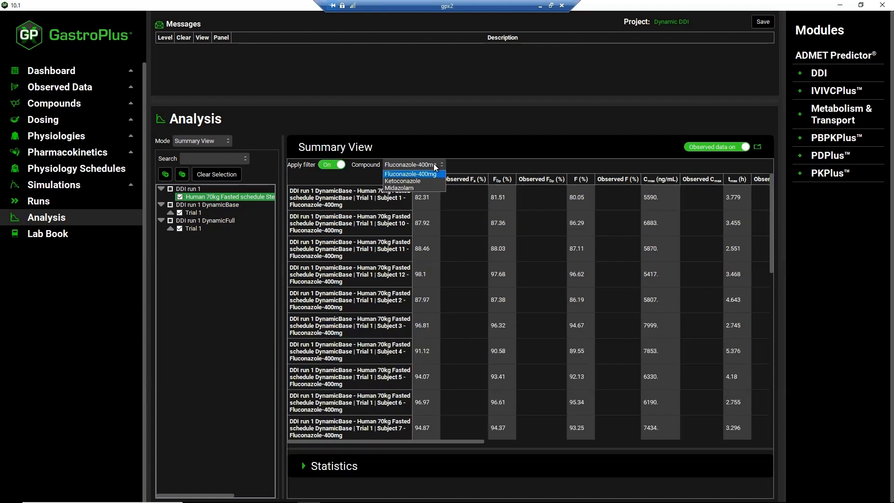
pyautogui.click(407, 188)
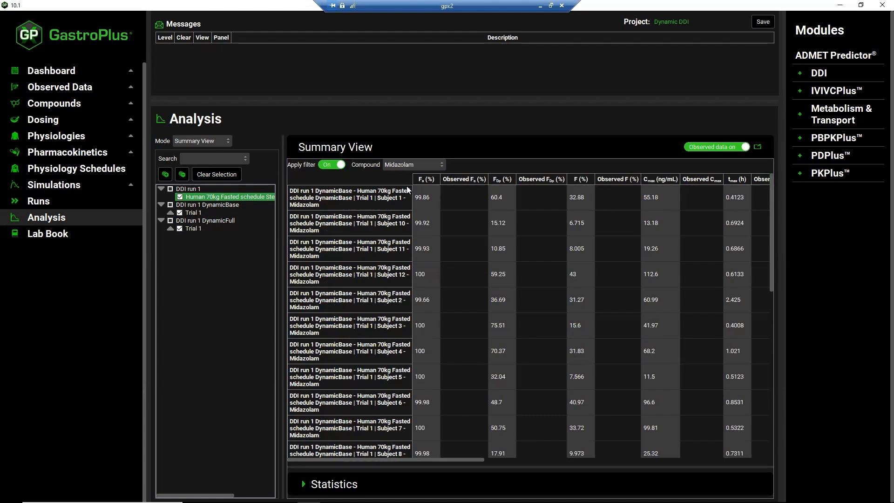
pyautogui.click(705, 150)
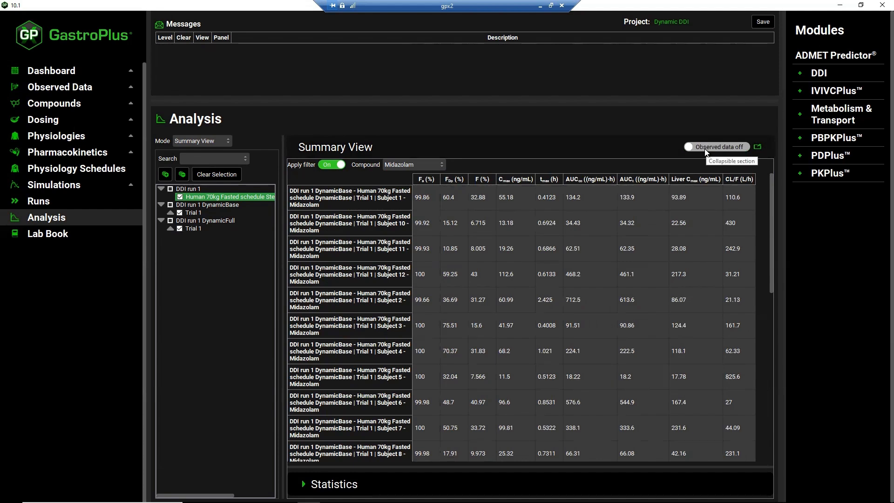
pyautogui.click(304, 484)
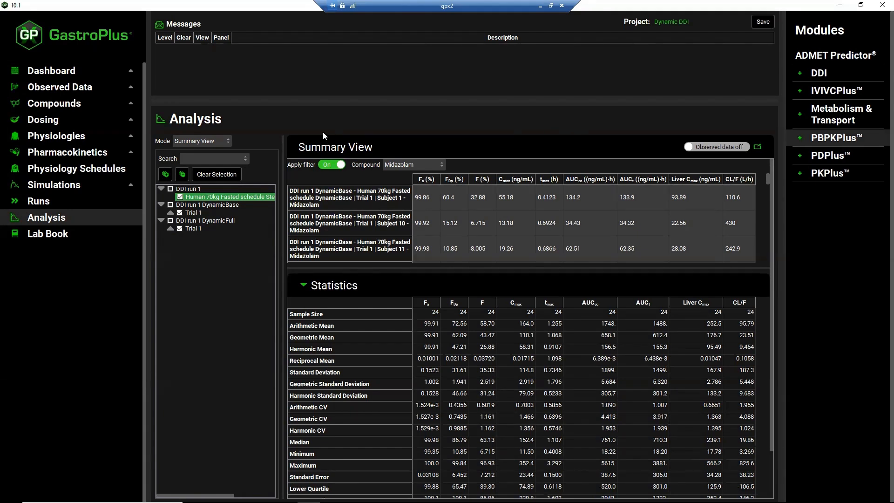
# Show the CpTime plot in Key View and color its curves by Random
pyautogui.click(228, 140)
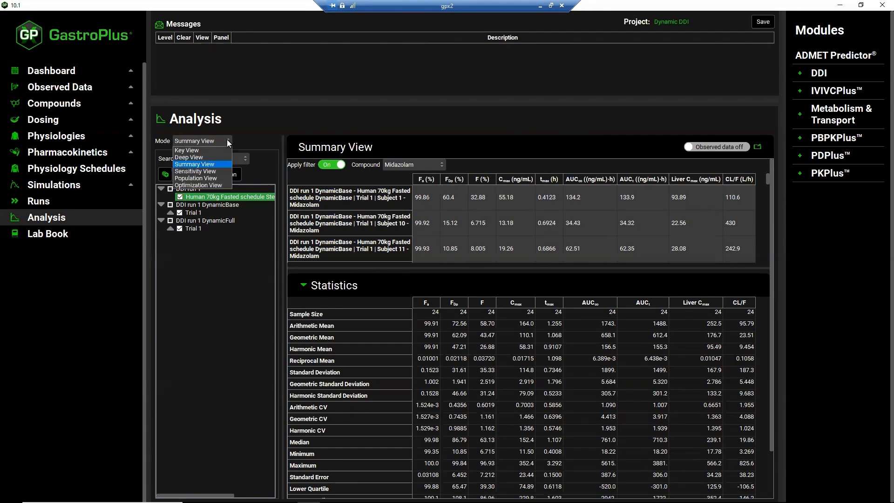
pyautogui.click(194, 151)
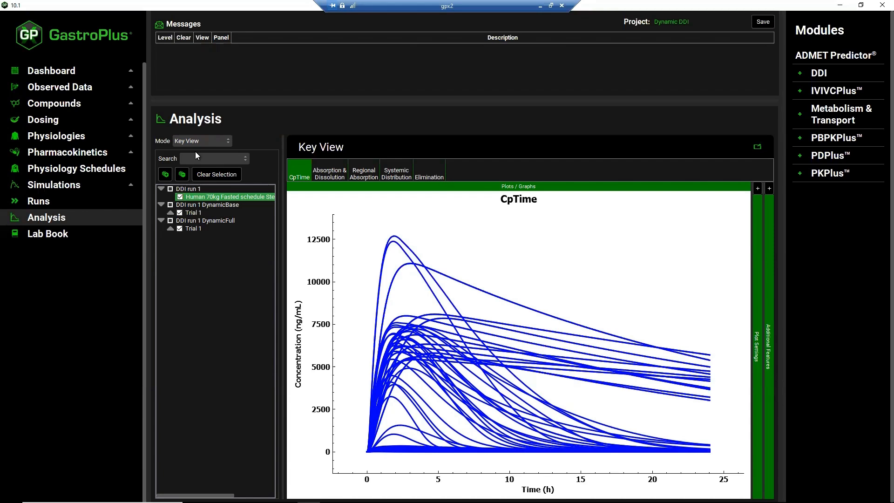
pyautogui.click(769, 188)
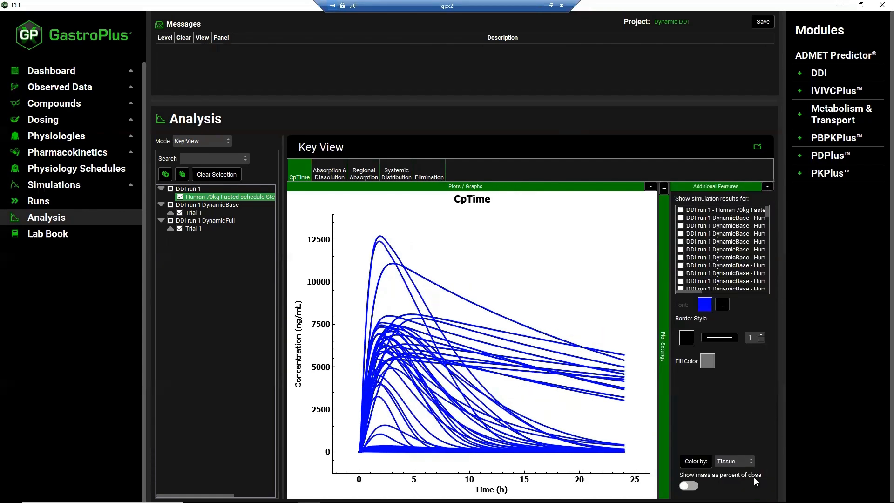
pyautogui.click(750, 460)
pyautogui.press('Down')
pyautogui.press('Down')
pyautogui.press('Down')
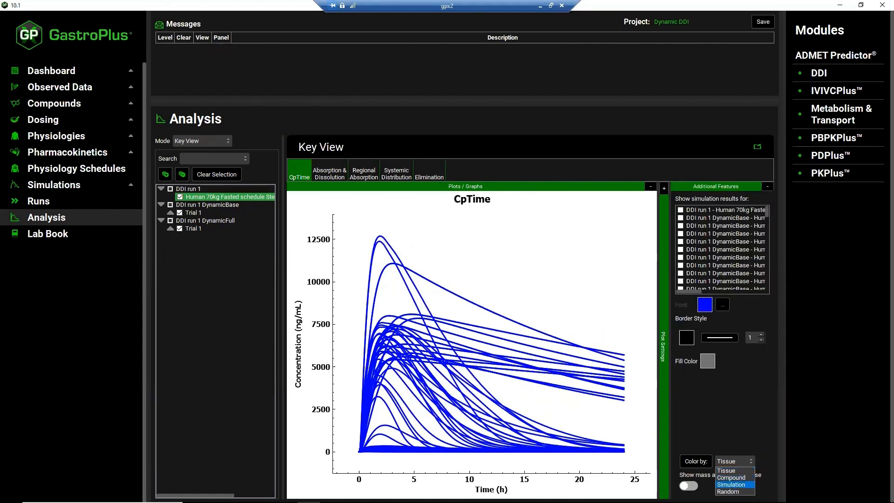
pyautogui.press('Return')
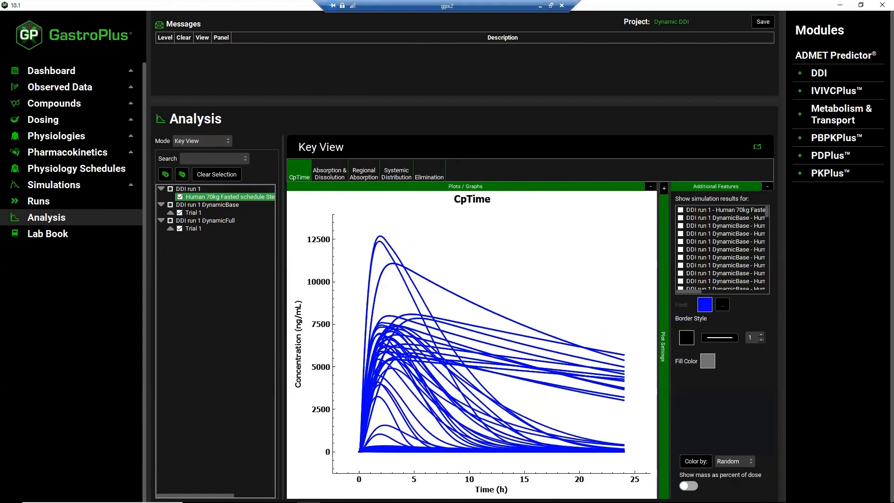
pyautogui.click(695, 462)
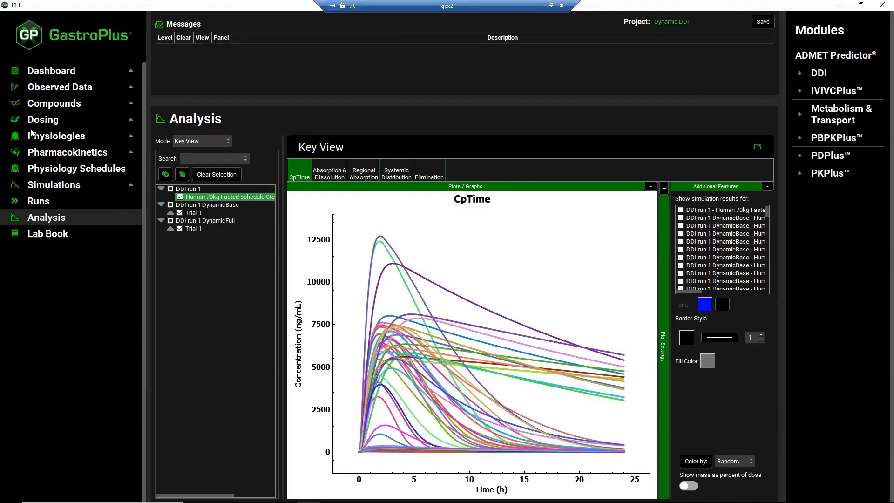
# Open the existing project GastDDIStandards.gpproject from the GastDDIStandards folder inside the DDI folder, continuing past the save reminder
pyautogui.click(53, 73)
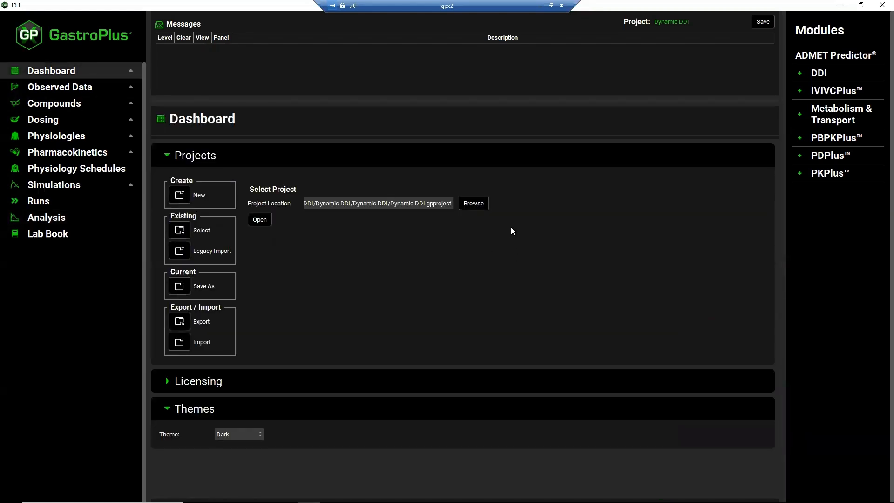
pyautogui.click(473, 203)
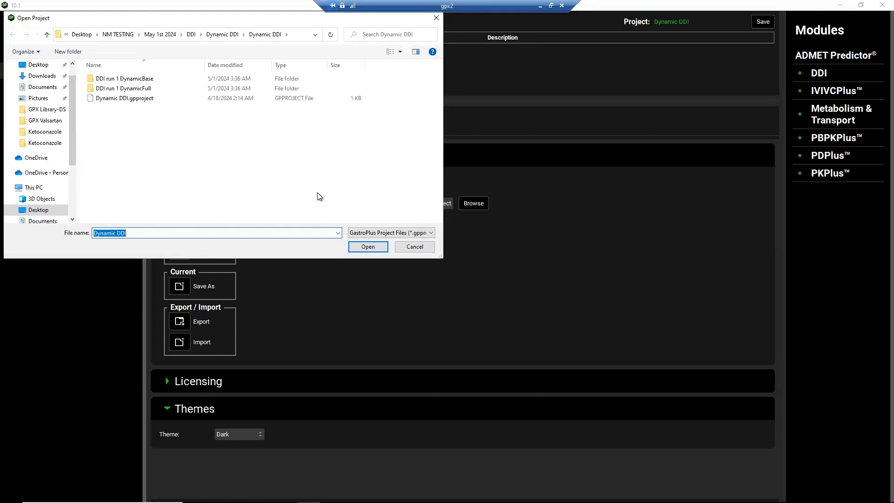
pyautogui.click(191, 34)
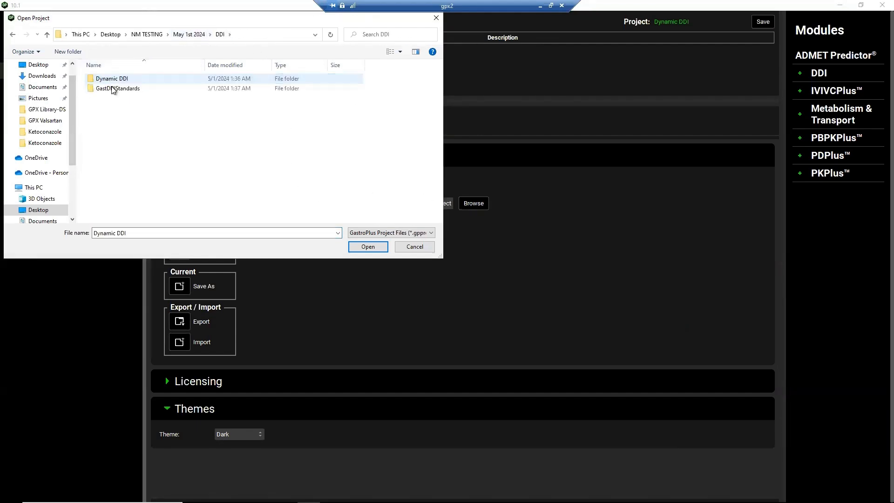
pyautogui.doubleClick(112, 89)
pyautogui.click(114, 79)
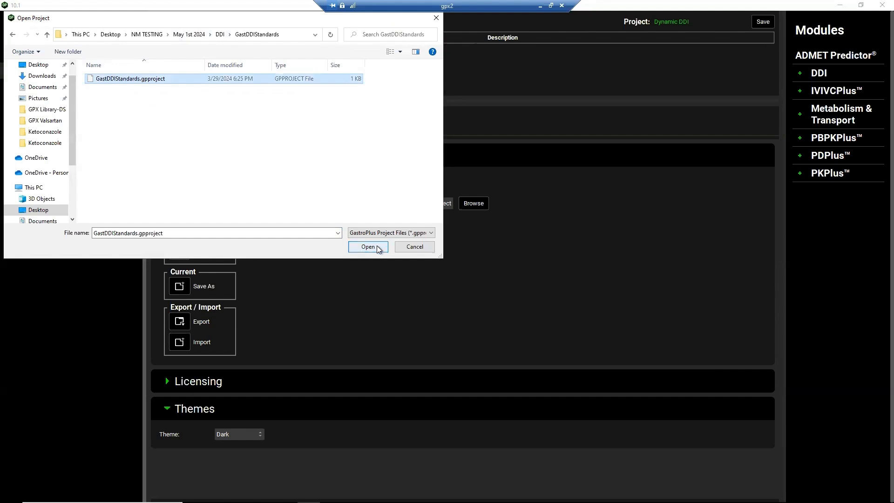
pyautogui.click(377, 246)
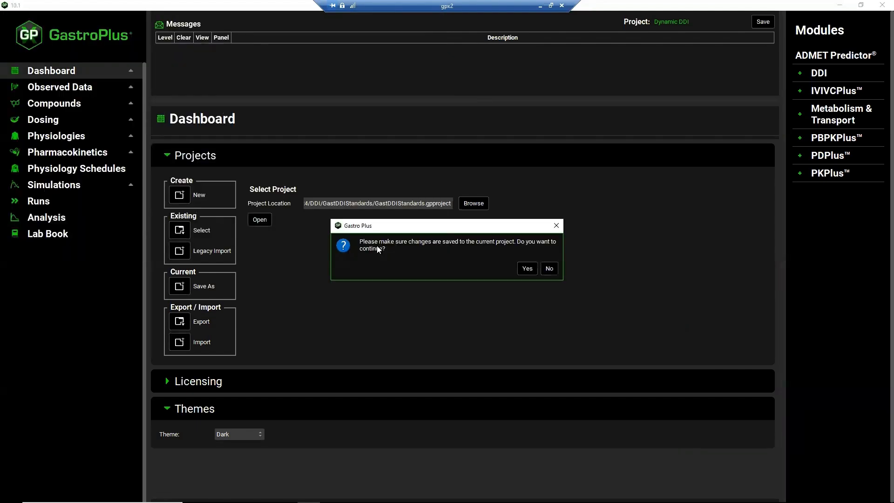
pyautogui.click(528, 267)
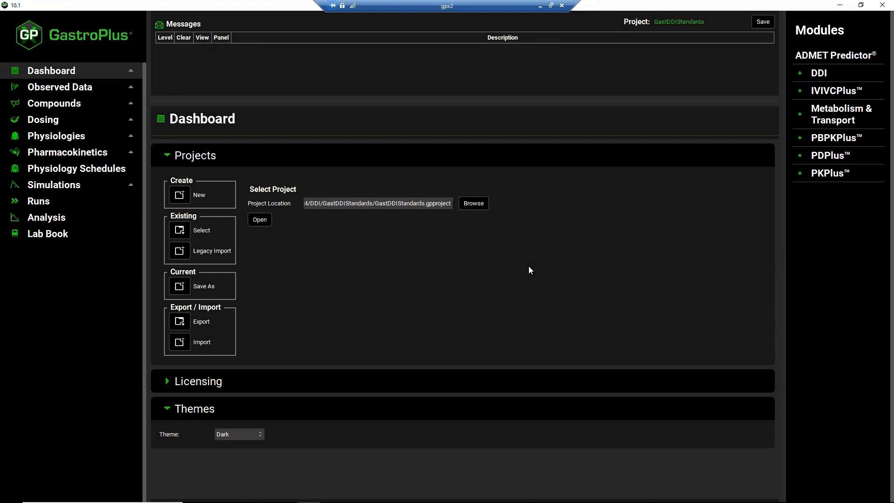
# Start an asset export from the project and select the Quinidine-CompPK Simulation as the simulation to export
pyautogui.click(180, 321)
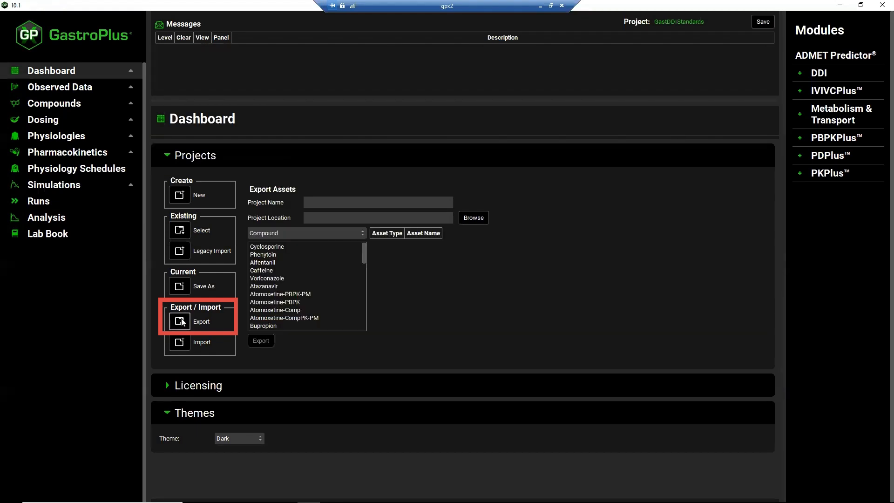
pyautogui.click(363, 232)
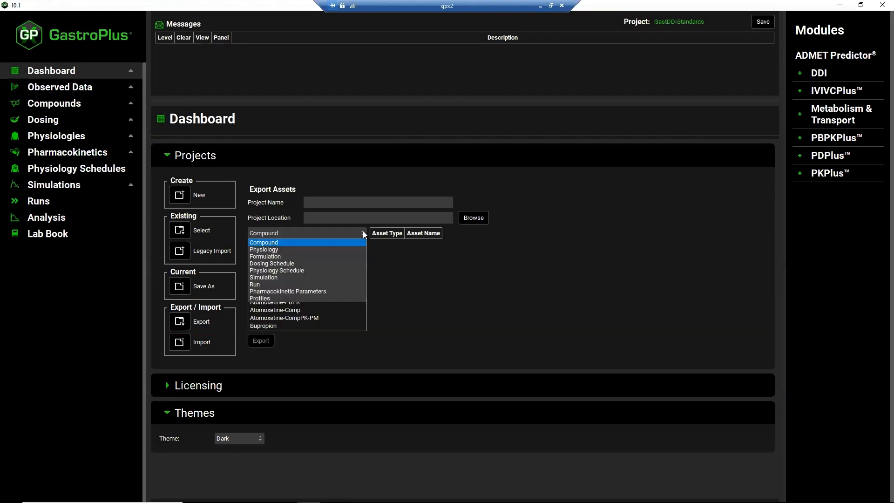
pyautogui.click(281, 278)
pyautogui.scroll(-3, 318, 286)
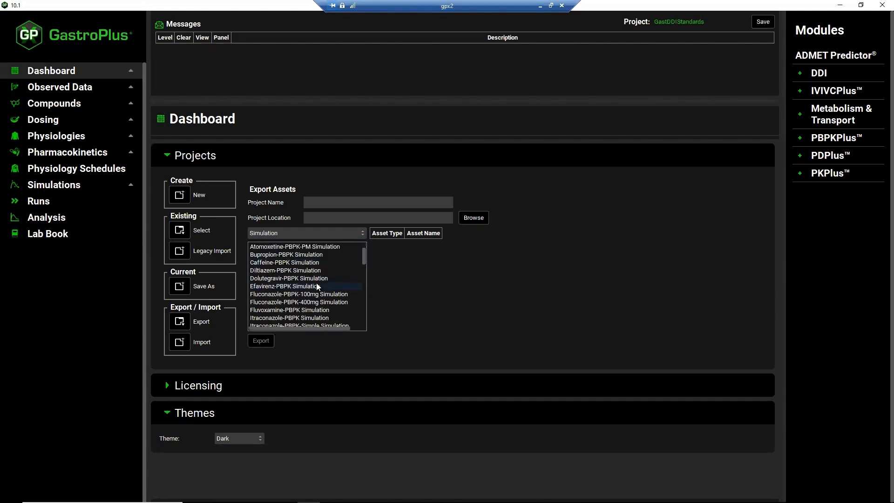
pyautogui.scroll(-2, 316, 284)
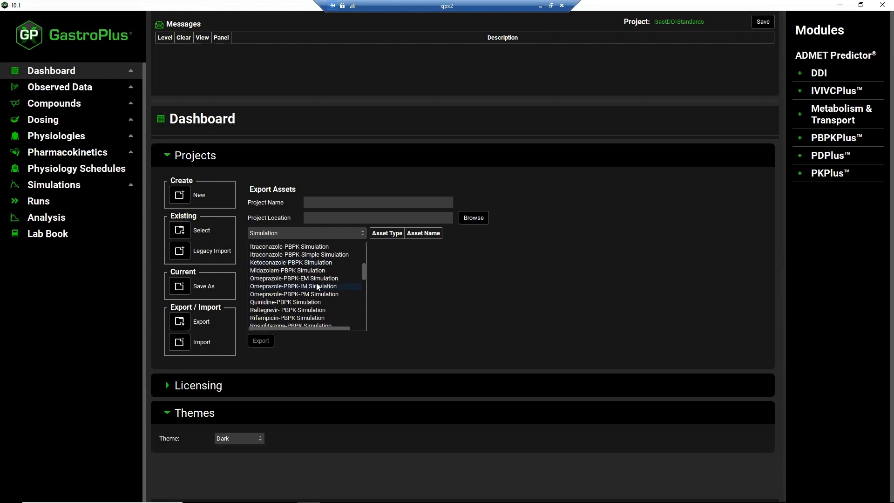
pyautogui.scroll(-1, 318, 287)
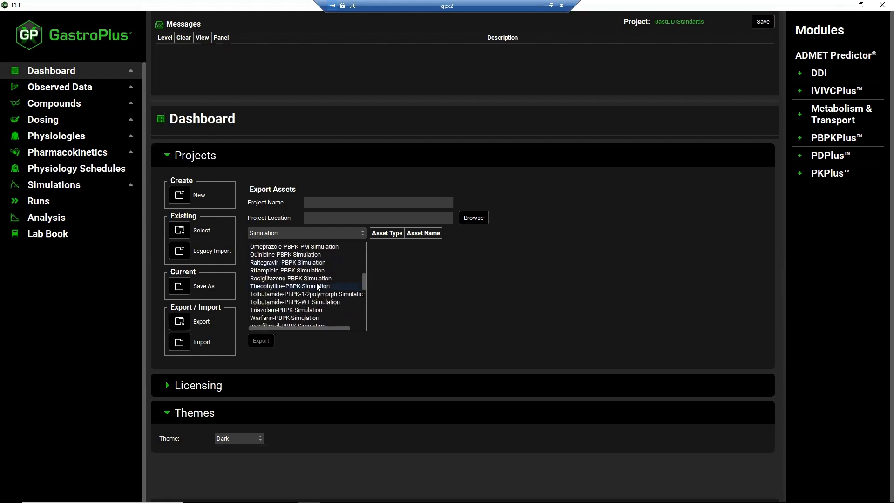
pyautogui.scroll(-1, 316, 285)
pyautogui.scroll(-1, 316, 283)
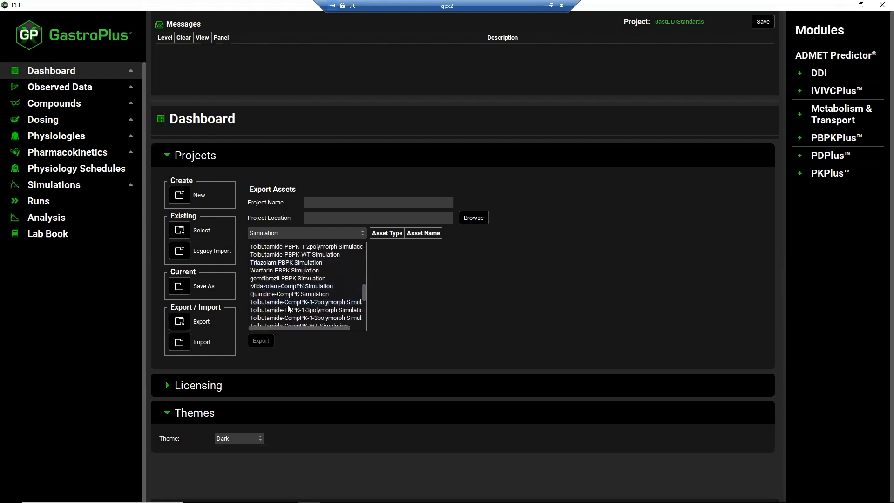
pyautogui.click(288, 293)
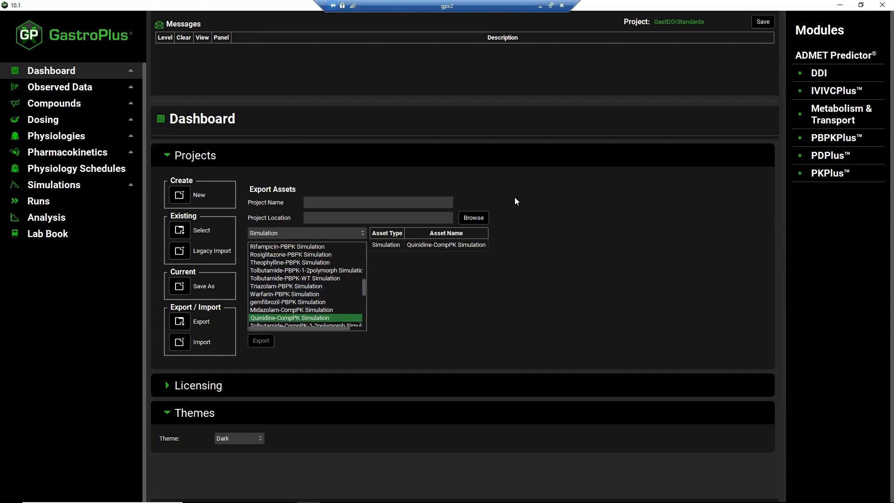
# Name the export project Quinidine-CompPK Export, set its location to the GastDDIStandards folder, and export the asset
pyautogui.click(350, 202)
pyautogui.write('Quinidine-CompPK Export')
pyautogui.click(480, 220)
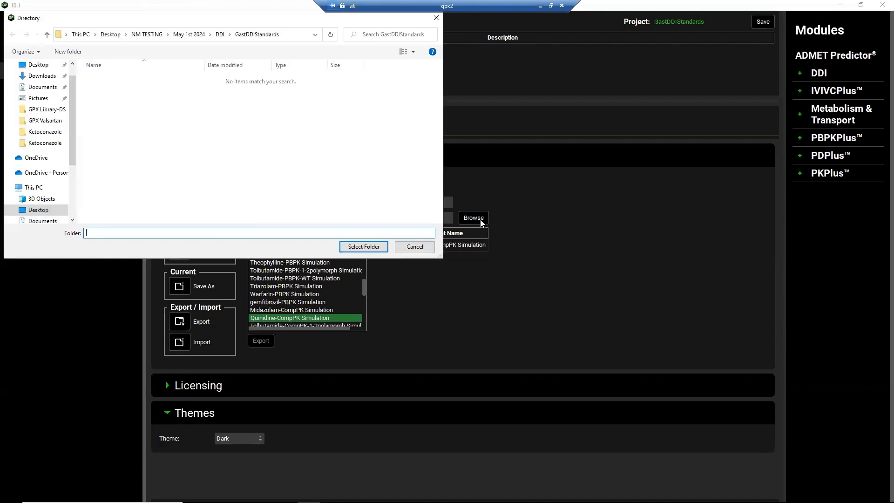
pyautogui.click(370, 249)
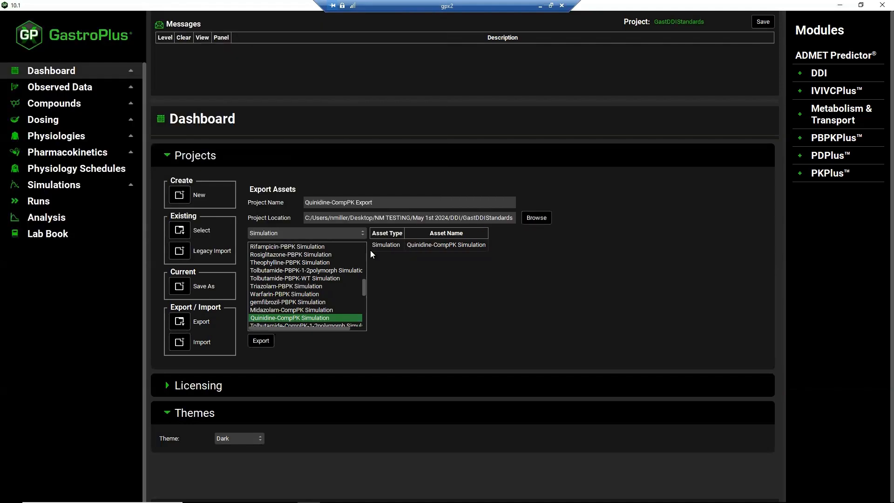
pyautogui.click(262, 342)
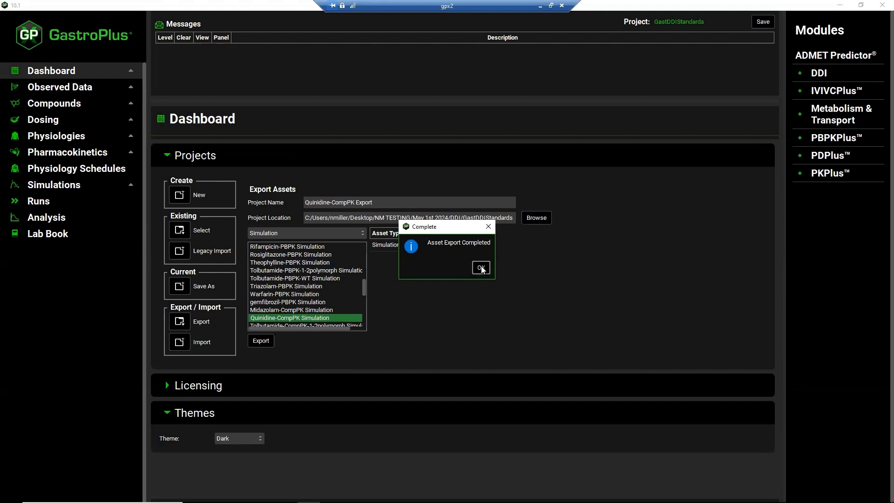
# Acknowledge the completed export and open the existing project Dynamic DDI.gpproject from the nested Dynamic DDI folder, continuing past the save reminder
pyautogui.click(481, 268)
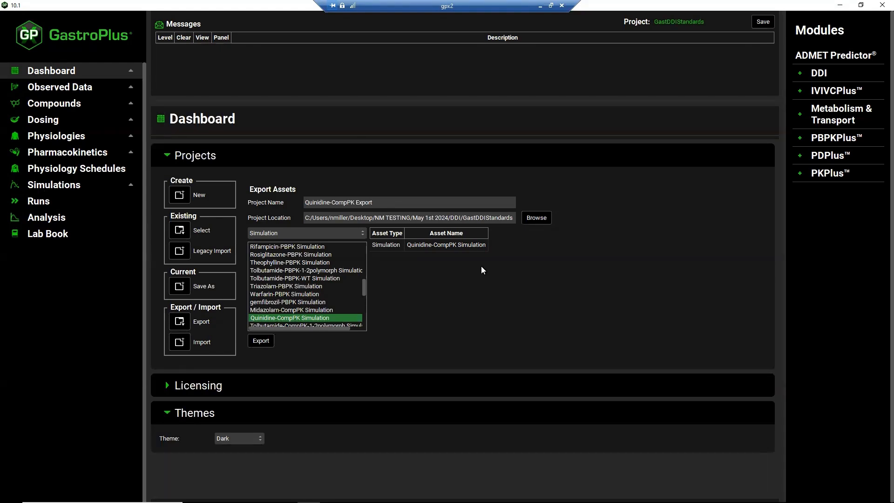
pyautogui.click(184, 232)
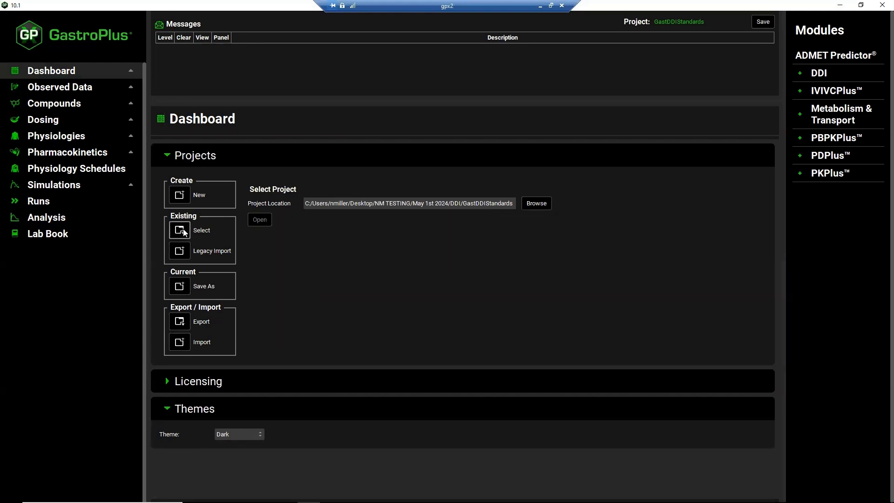
pyautogui.click(537, 204)
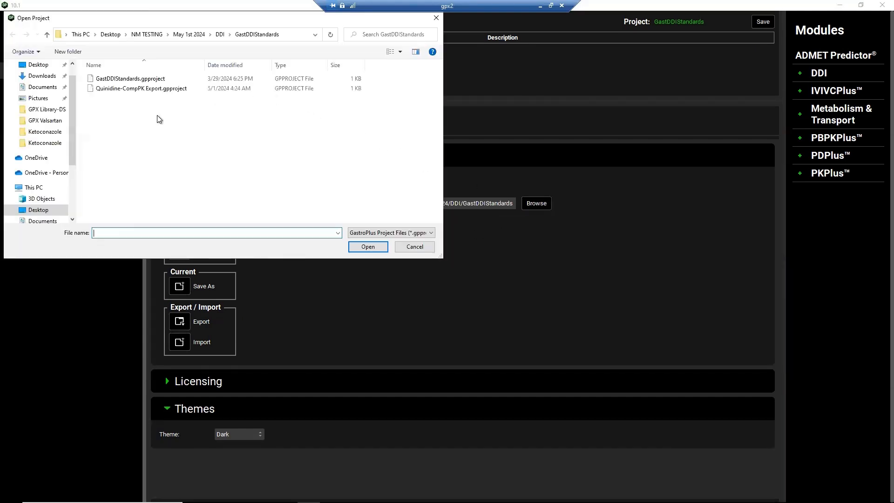
pyautogui.click(218, 35)
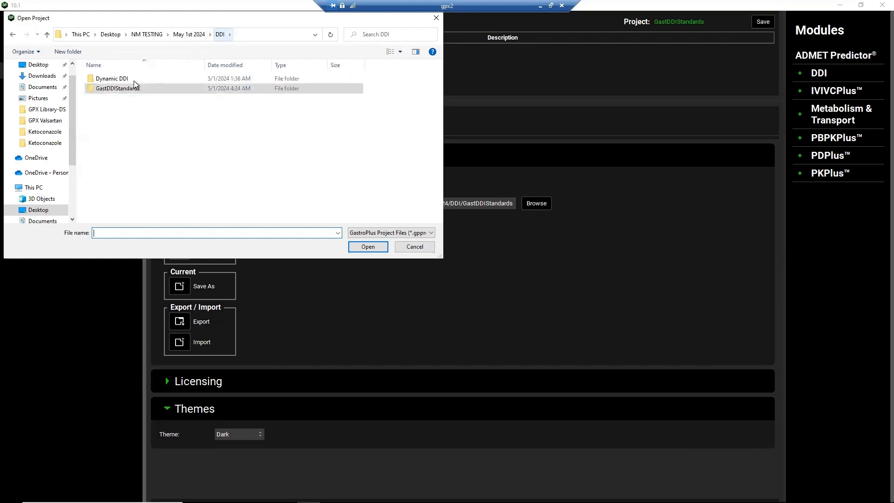
pyautogui.doubleClick(134, 80)
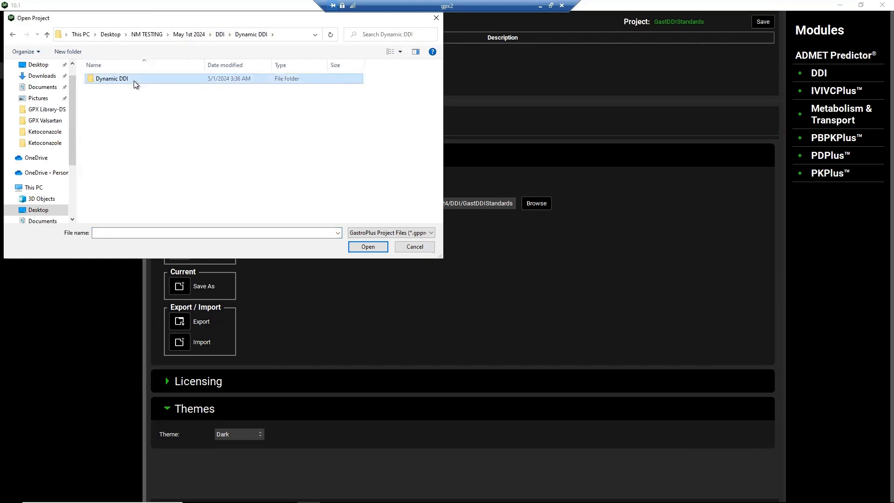
pyautogui.doubleClick(135, 81)
pyautogui.click(125, 98)
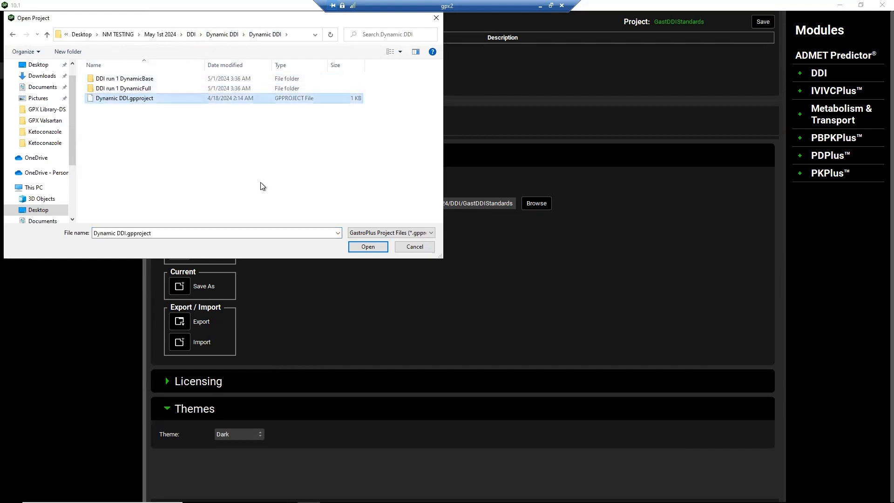
pyautogui.click(368, 247)
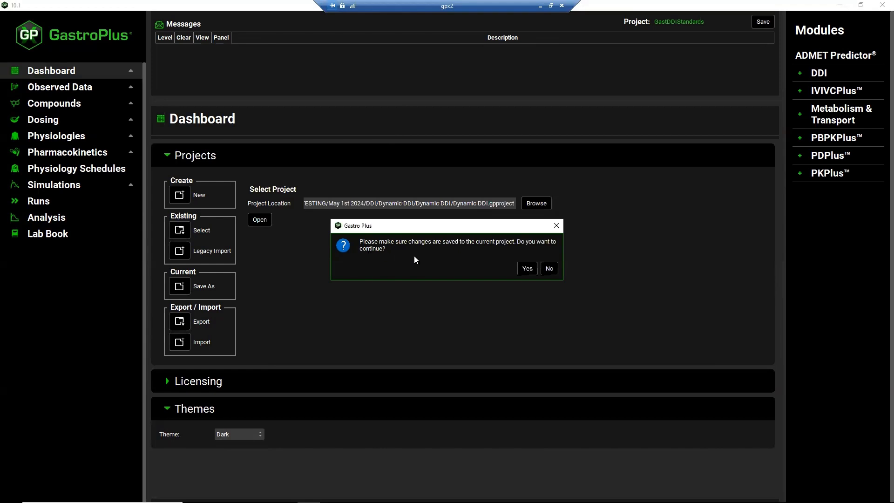
pyautogui.click(526, 269)
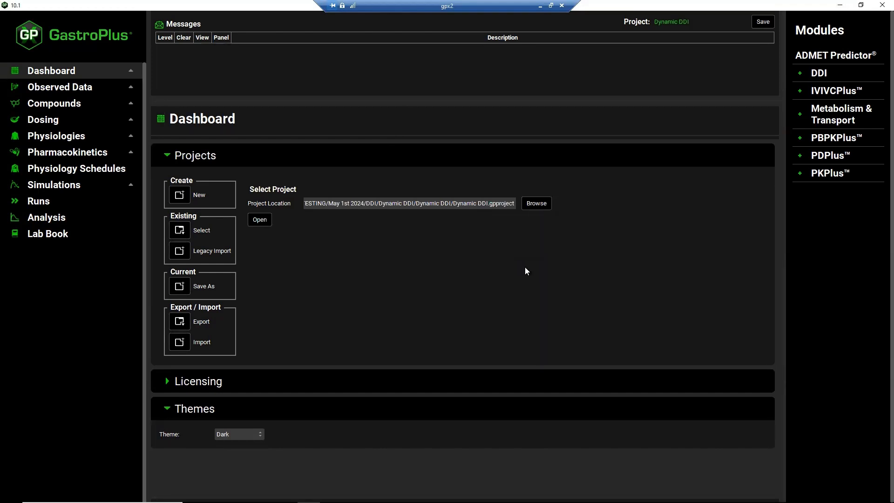
# Start an asset import with Simulation as the asset type and choose Quinidine-CompPK Export.gpproject from the GastDDIStandards folder as the source
pyautogui.click(178, 343)
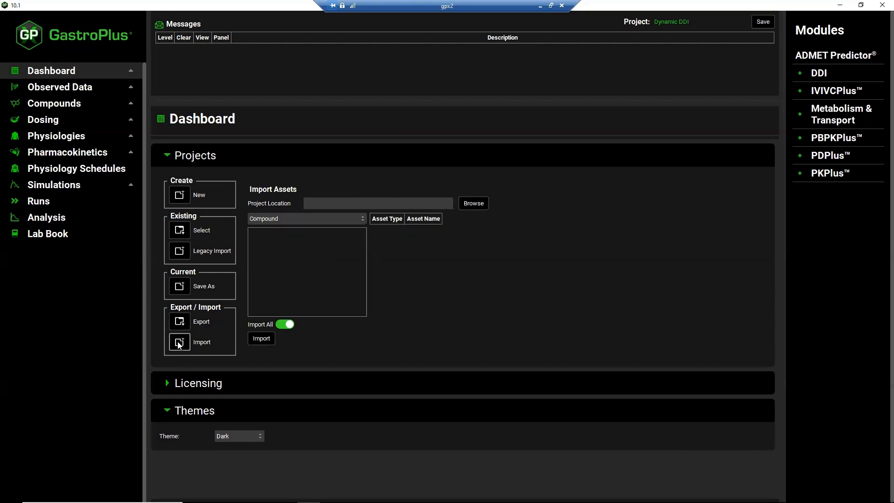
pyautogui.click(363, 218)
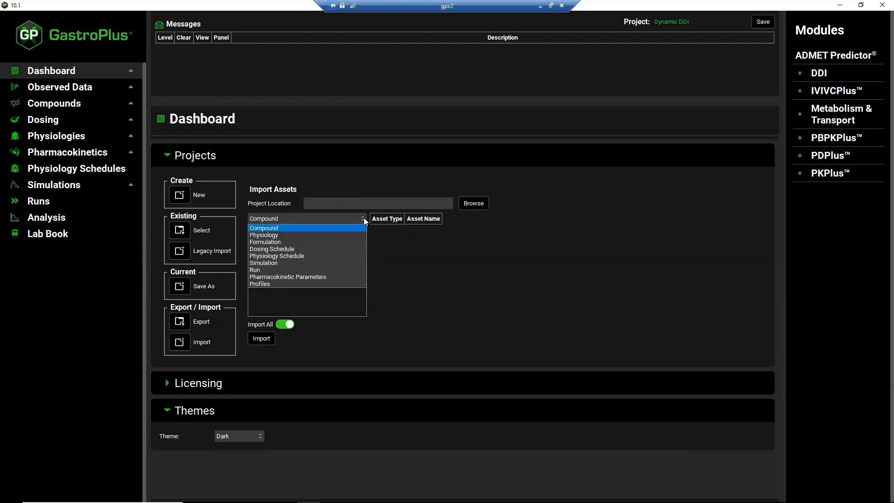
pyautogui.click(273, 263)
pyautogui.click(473, 203)
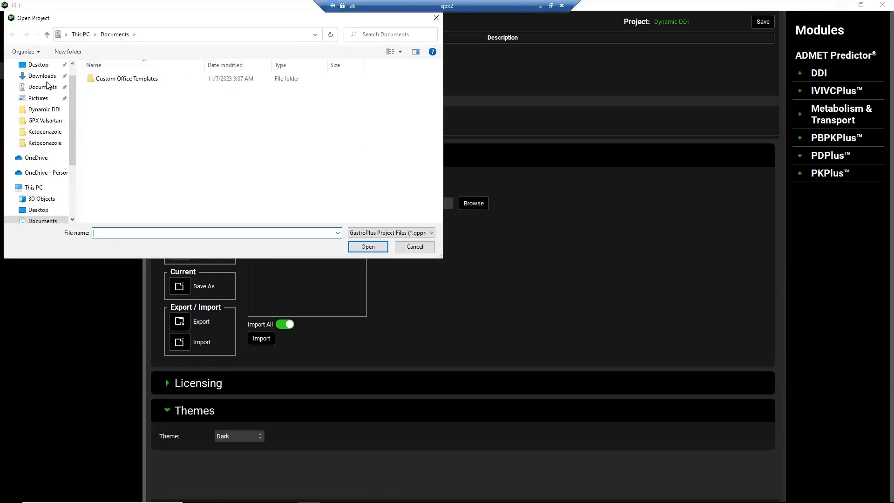
pyautogui.click(38, 66)
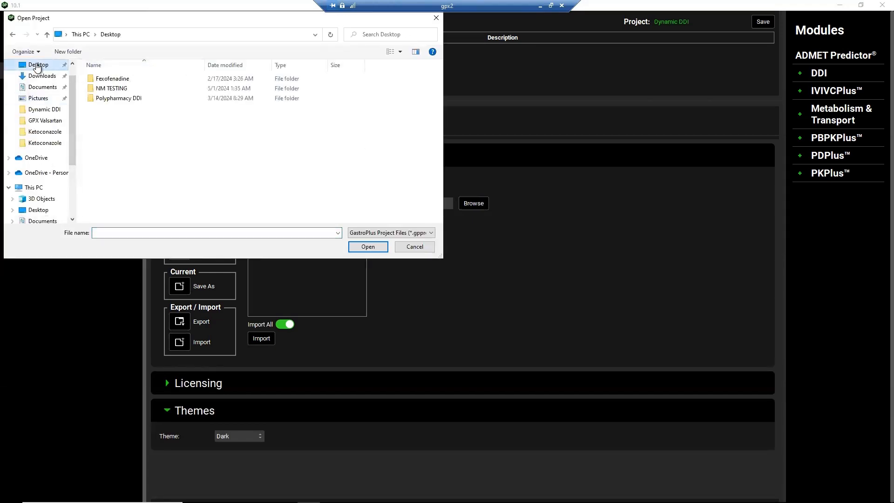
pyautogui.doubleClick(119, 89)
pyautogui.doubleClick(112, 80)
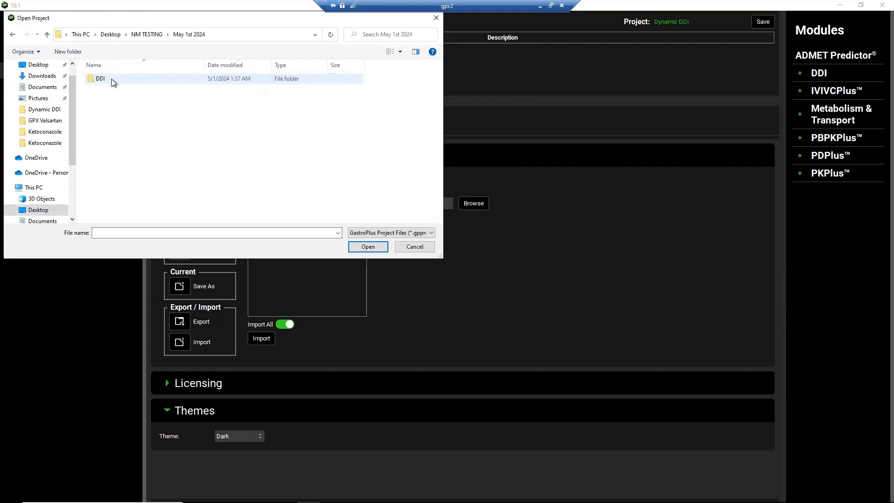
pyautogui.doubleClick(111, 80)
pyautogui.doubleClick(120, 90)
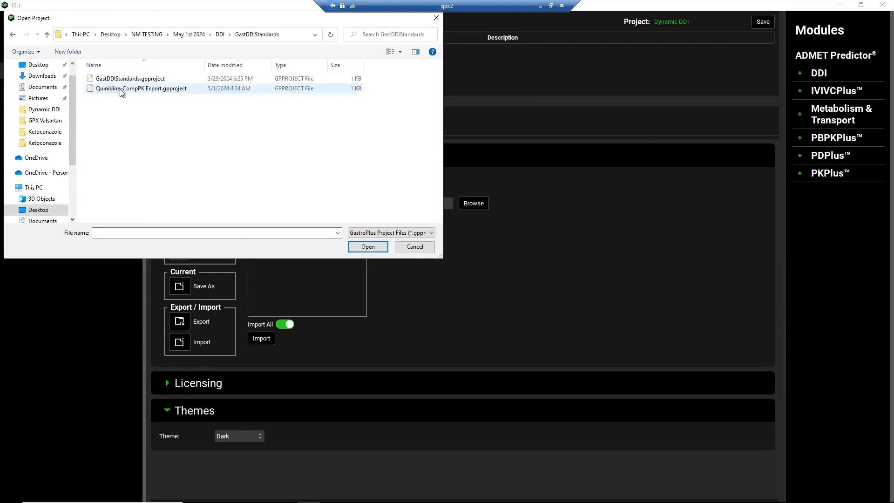
pyautogui.click(124, 89)
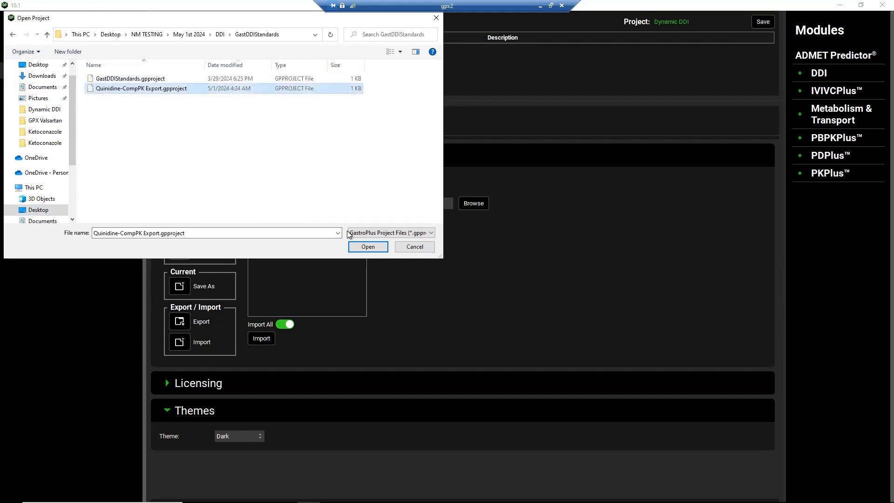
pyautogui.click(376, 247)
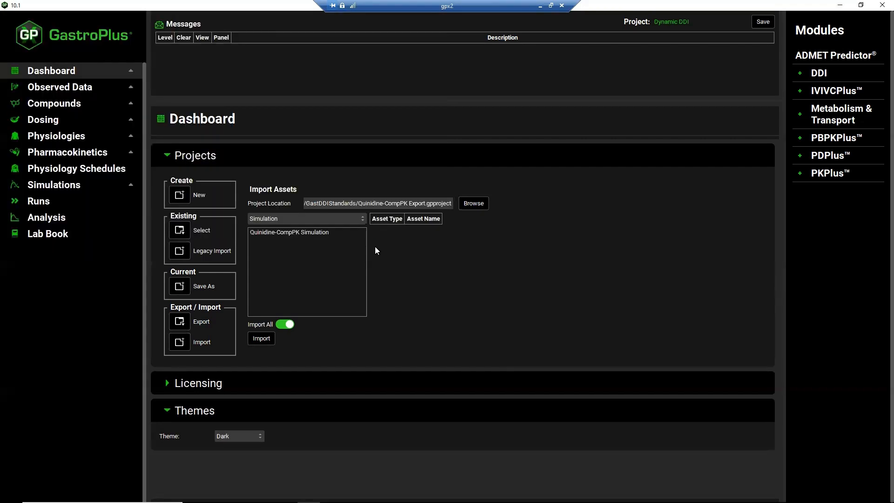
# Import all assets from the Quinidine-CompPK Export project into the Dynamic DDI project and close the completion notice
pyautogui.click(267, 341)
pyautogui.click(263, 339)
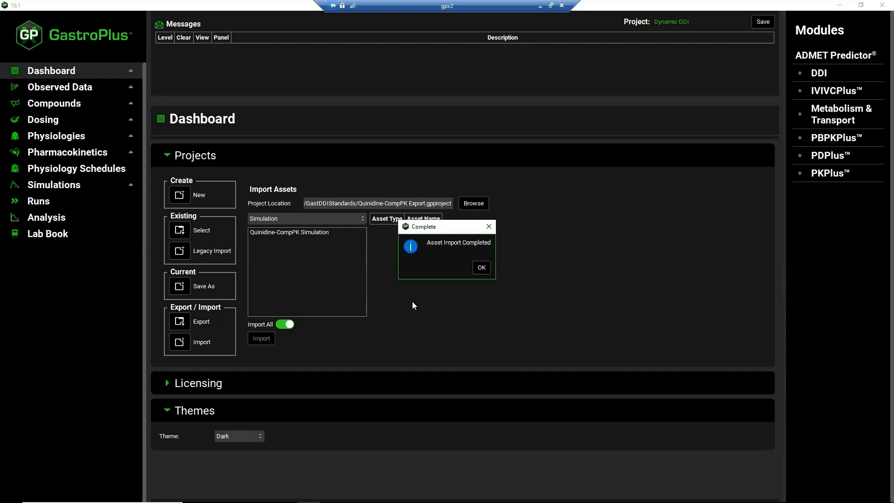
pyautogui.click(482, 267)
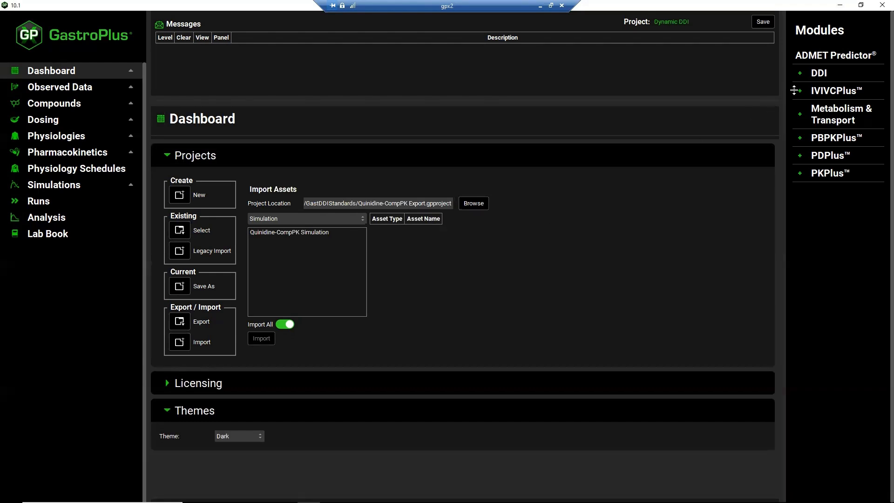
# Open the DDI module and expand the Perpetrators section to check the available parent perpetrator compounds
pyautogui.click(816, 74)
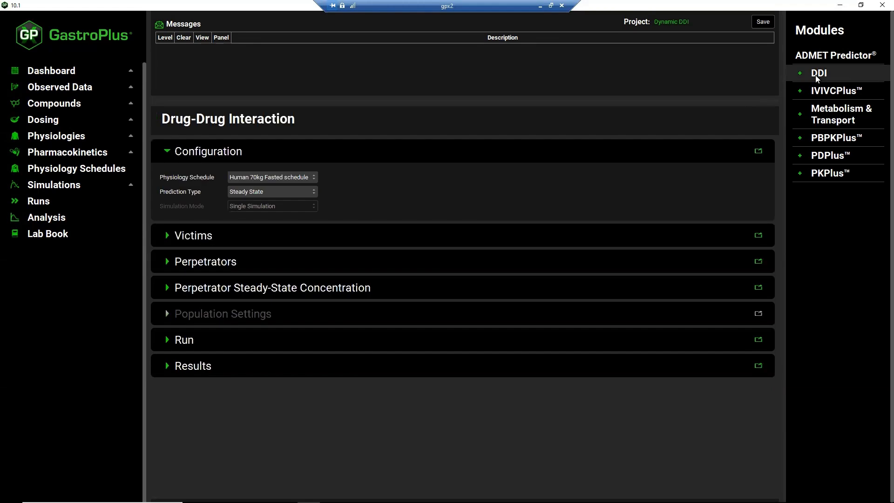
pyautogui.click(167, 262)
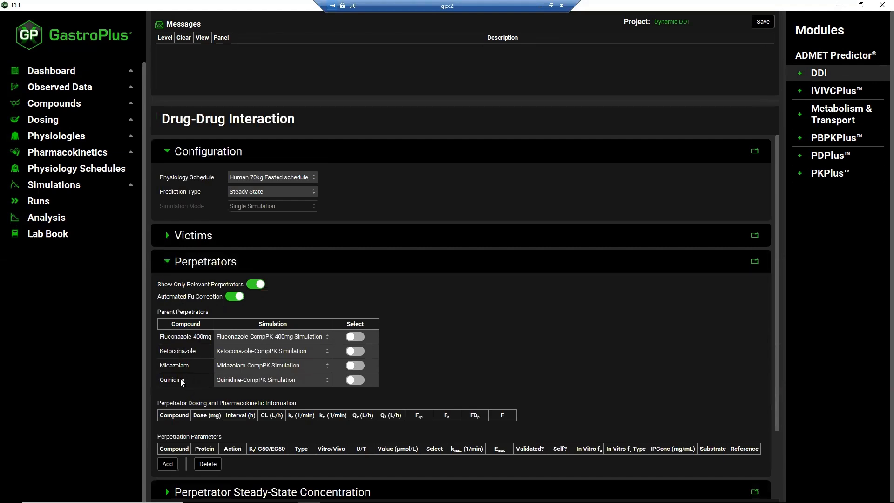